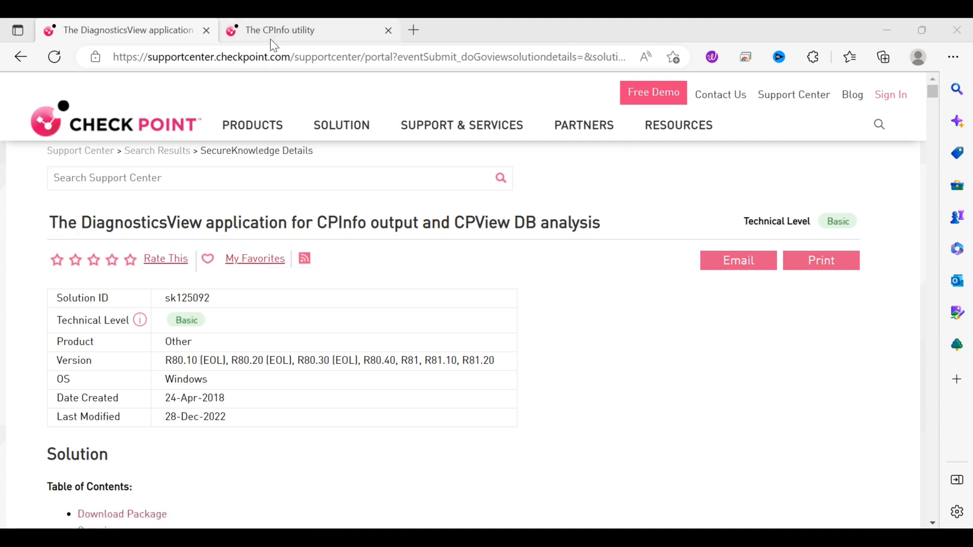
left_click(286, 35)
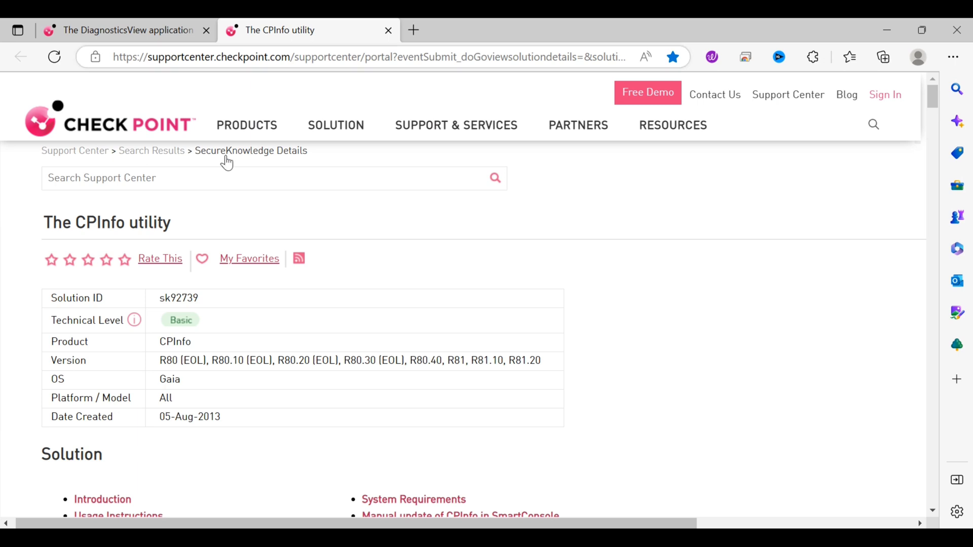
left_click_drag(43, 223, 172, 226)
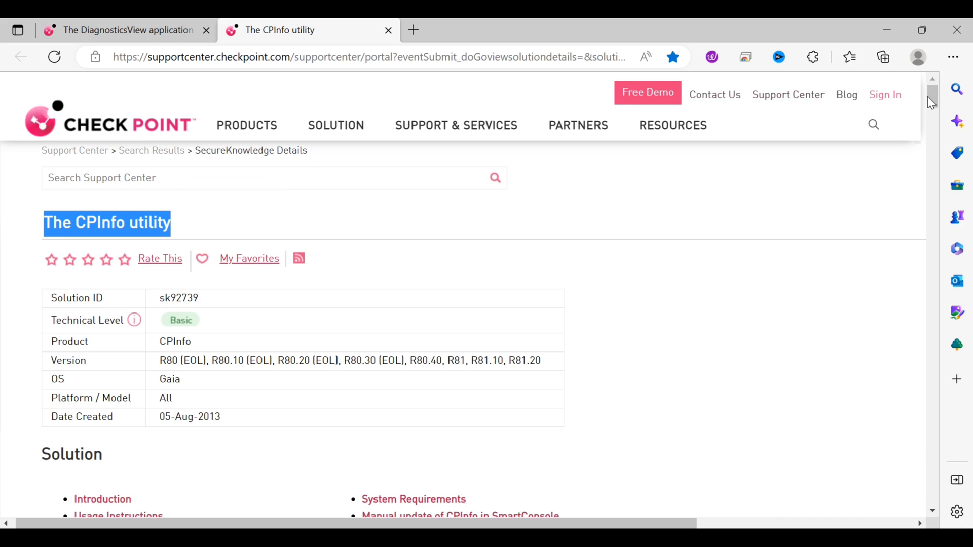
left_click_drag(930, 96, 931, 116)
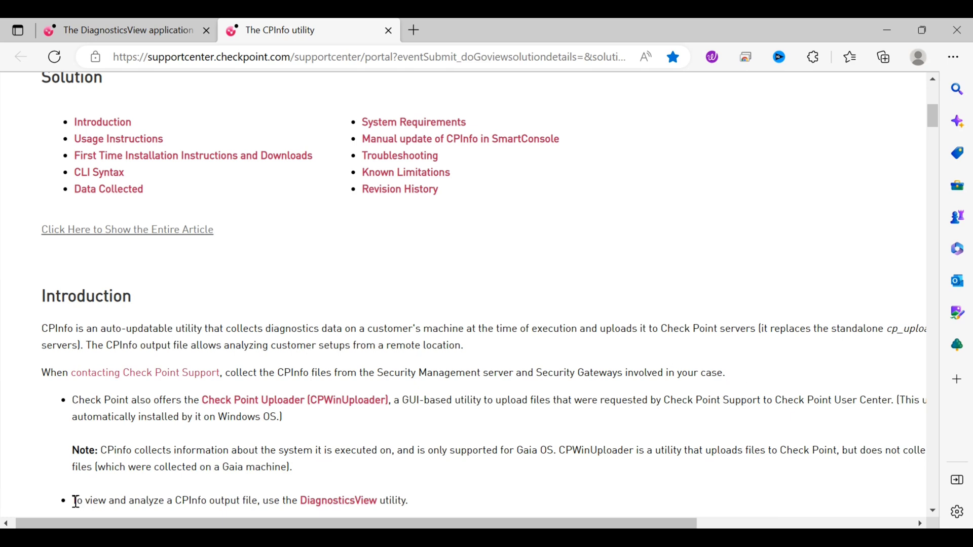
left_click_drag(76, 501, 413, 500)
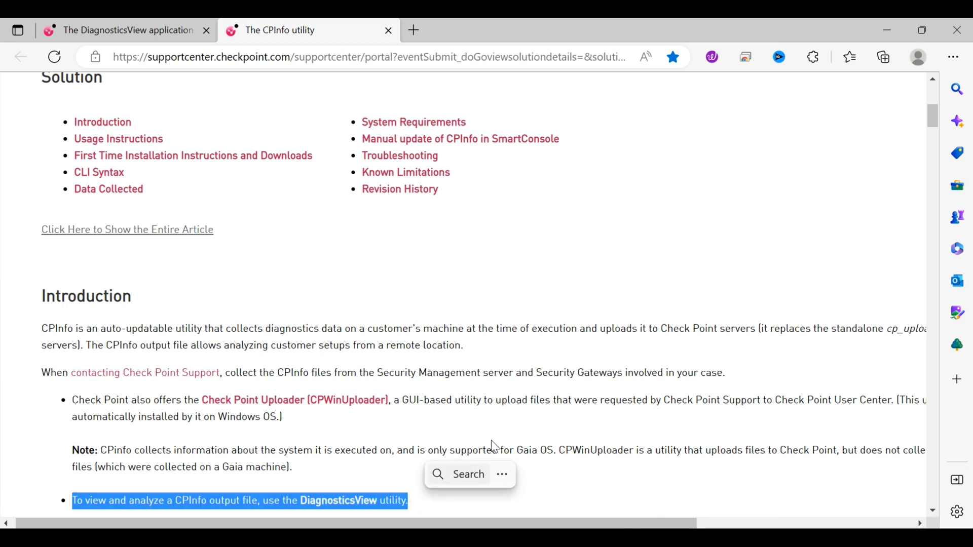
left_click(639, 301)
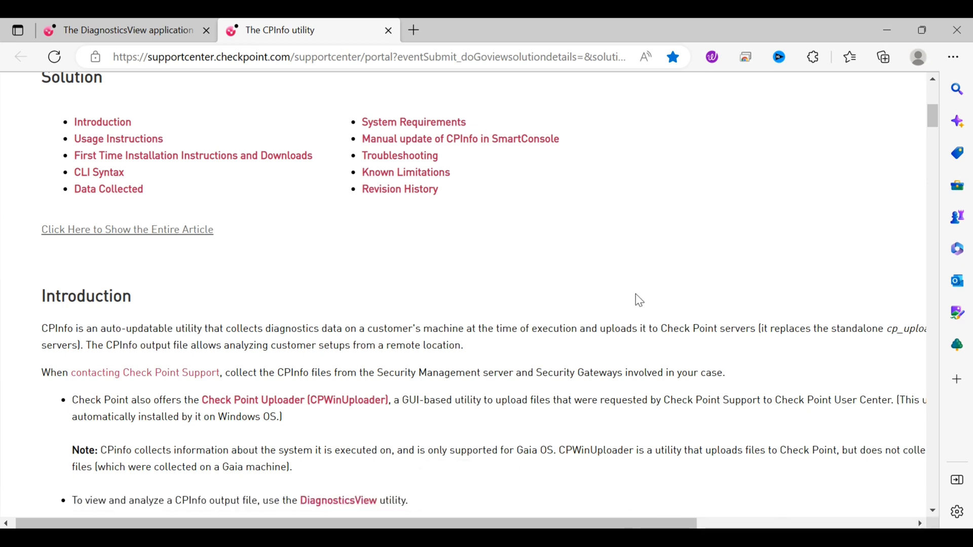
left_click(127, 32)
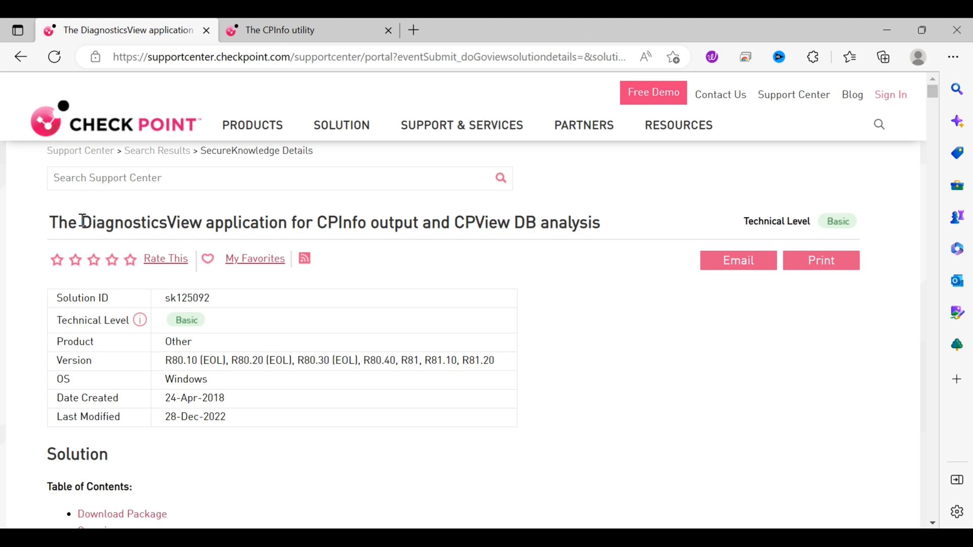
Read the DiagnosticsView article down to the Download Package section and scroll back up.
left_click_drag(83, 221, 203, 231)
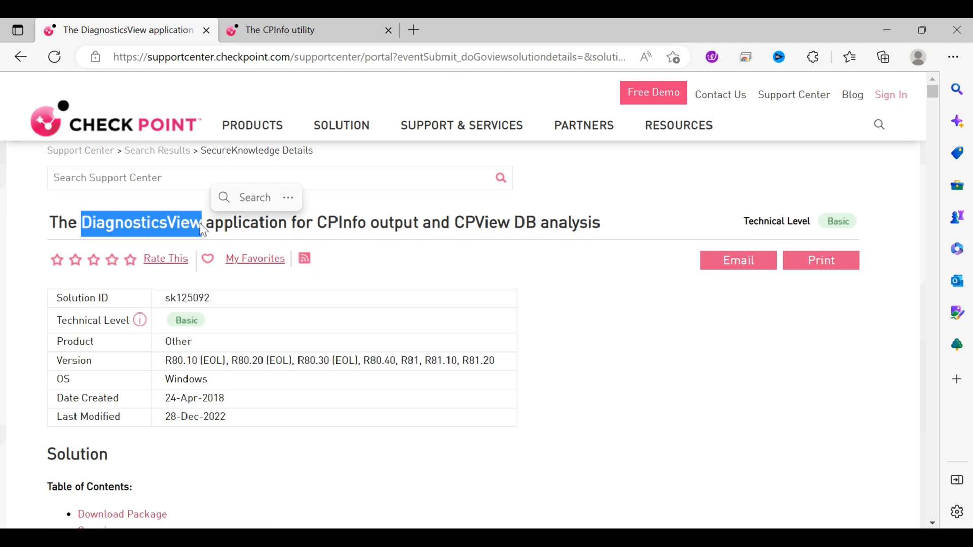
left_click(586, 330)
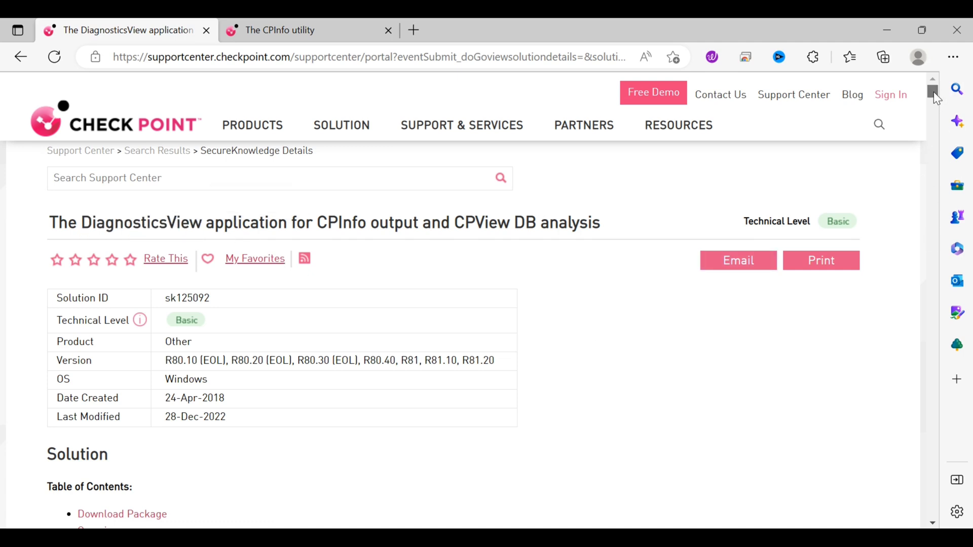
left_click_drag(934, 93, 936, 108)
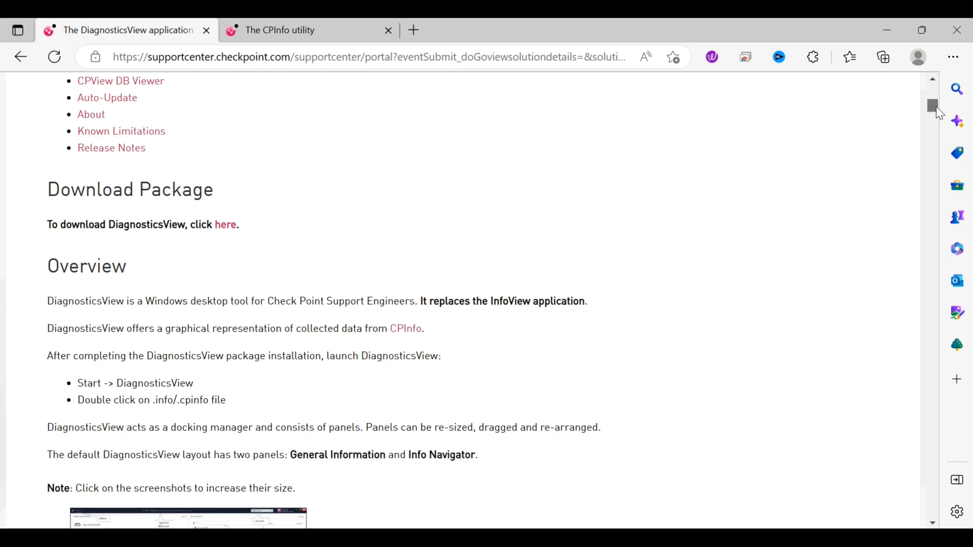
left_click_drag(936, 107, 926, 67)
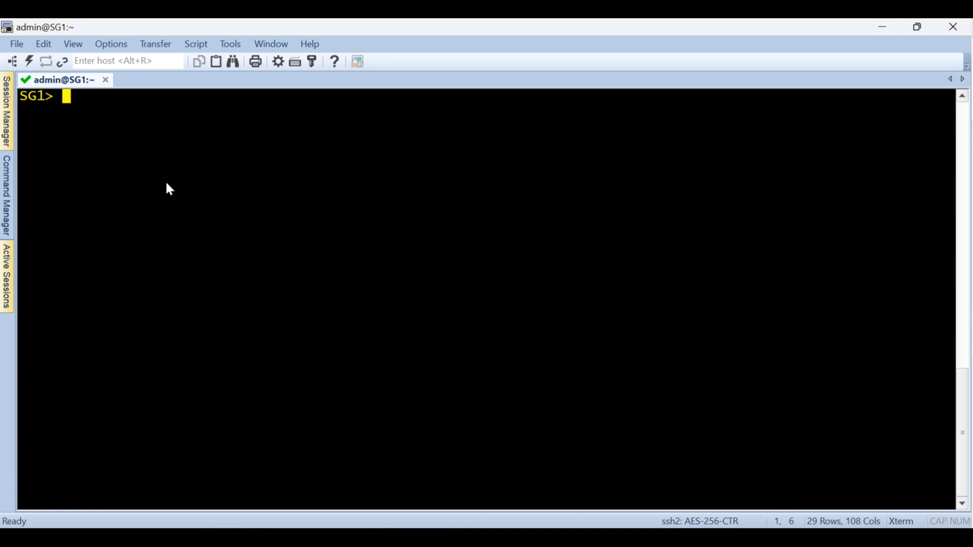
Enter expert mode on SG1 and run cpinfo -z -o cpinfo_SG1.
type("expert")
key("Return")
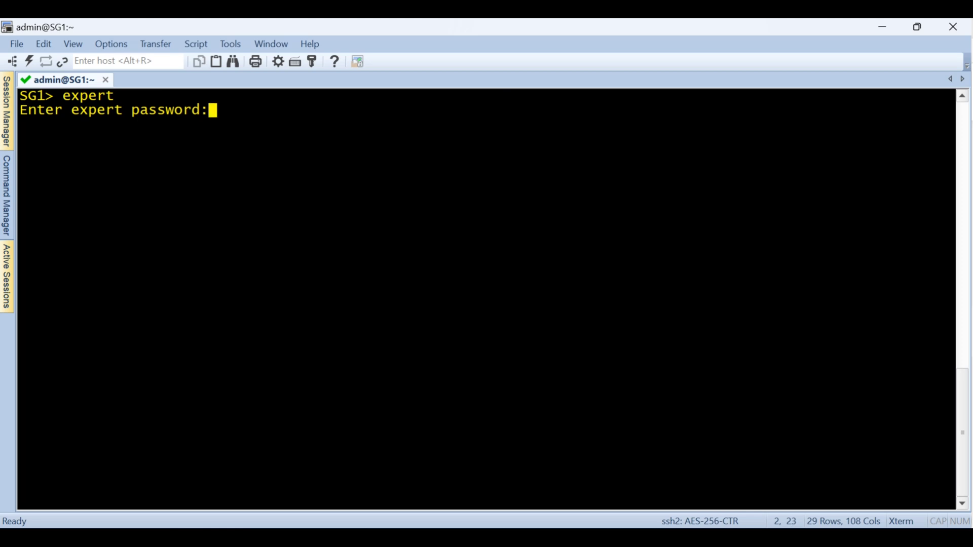
key("Return")
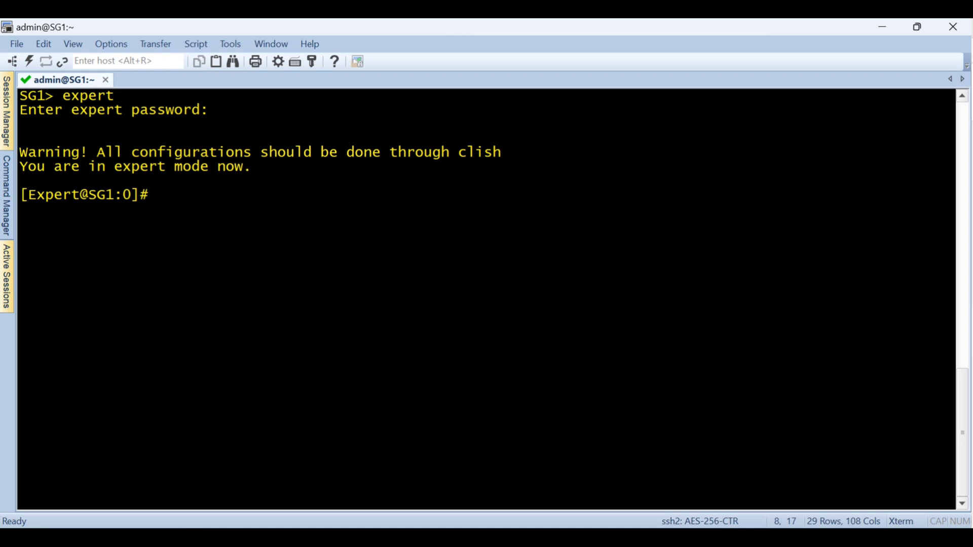
type("cpinfo -z -o ")
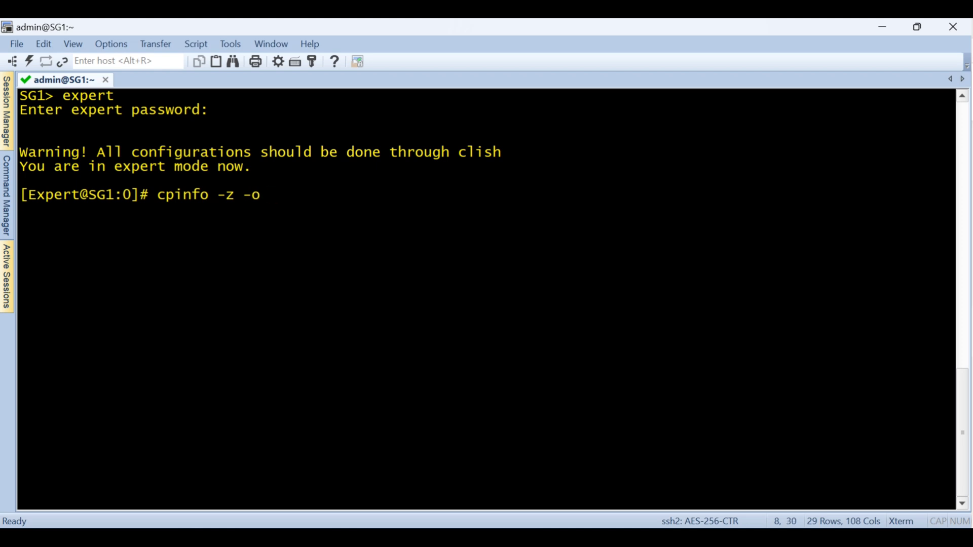
type("cpinfo")
type("_S")
type("G1")
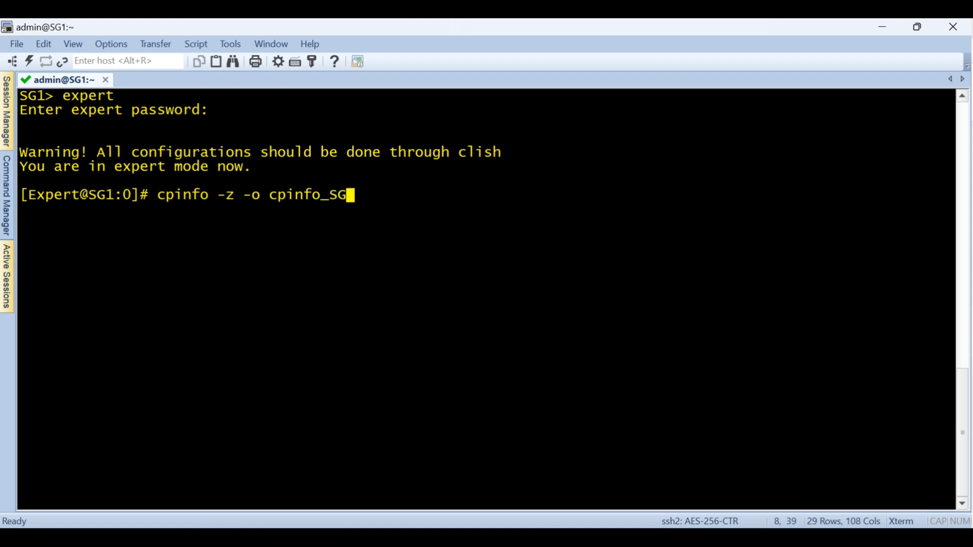
key("Return")
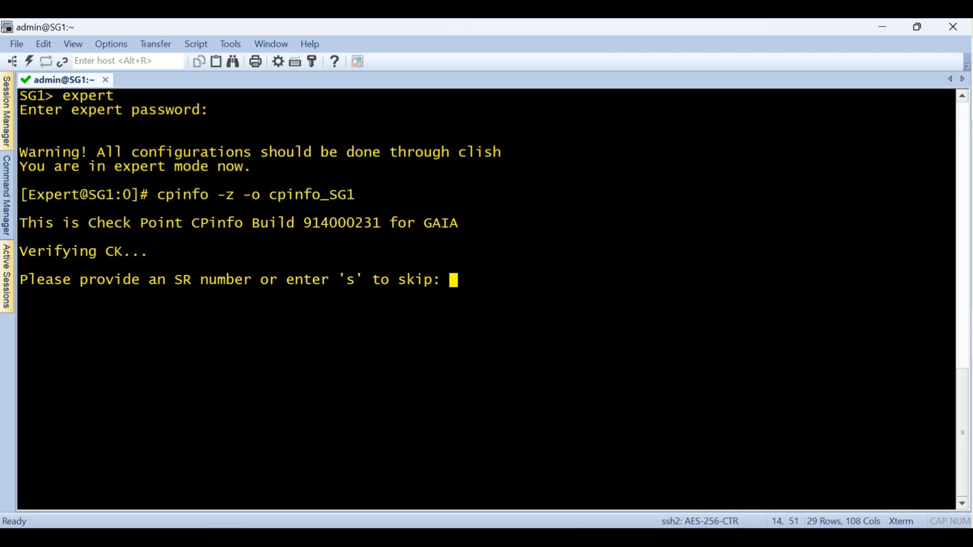
Answer 's' at the SR number prompt to skip it and start collection.
type("s")
key("Return")
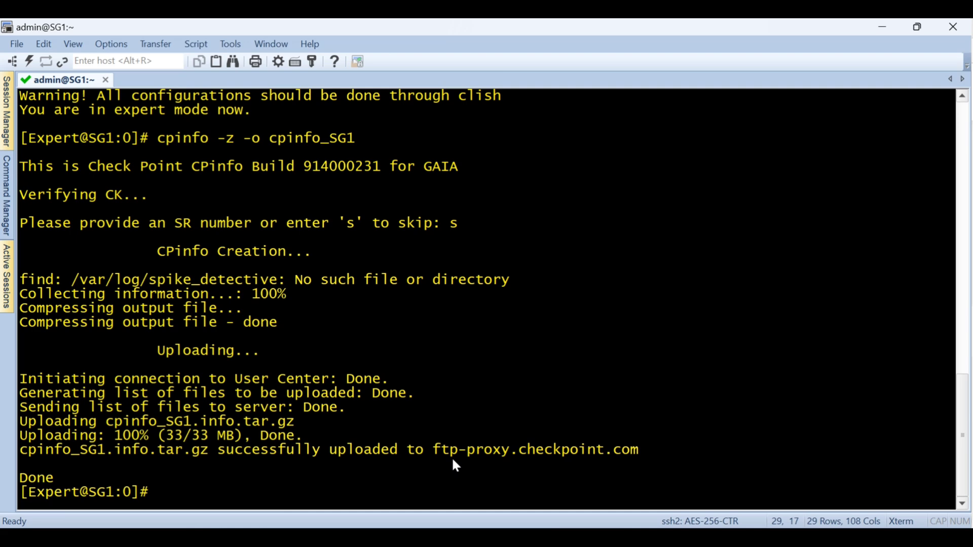
Clear the screen and type cpinfo -z -n -0 /var/log/Cpinfo_SG1_Internal.cpinfo.
key("ctrl+l")
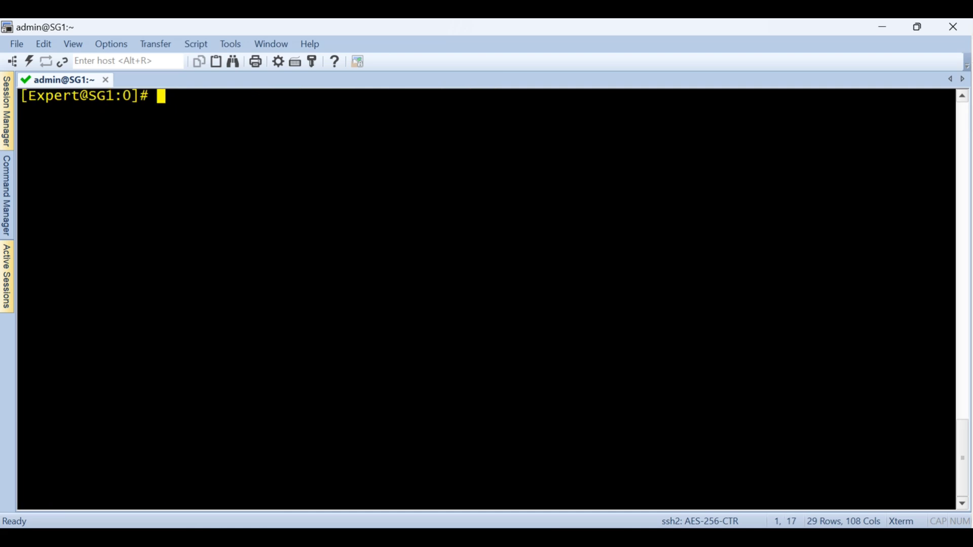
type("cpinfo -")
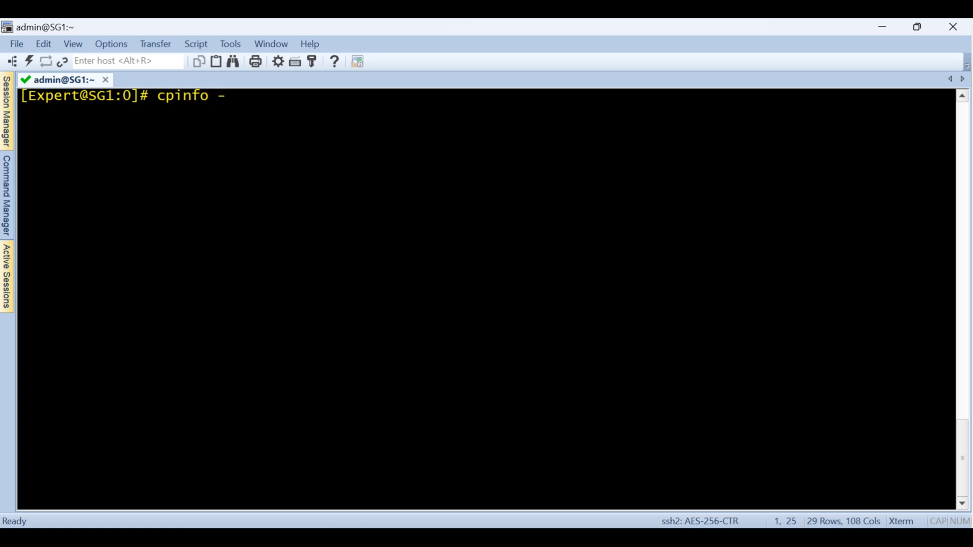
type("z -n -0 /var/log")
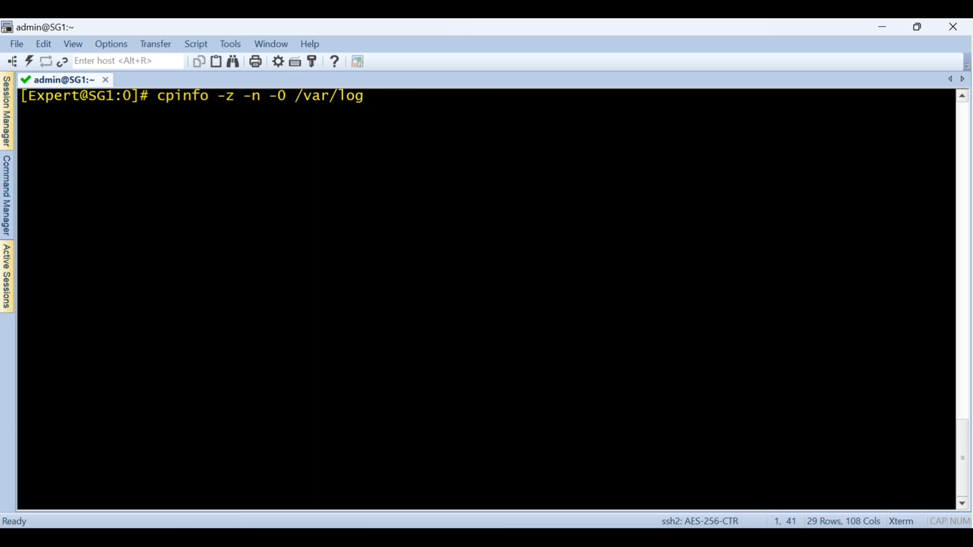
type("/")
type("SG_")
key("BackSpace")
key("BackSpace")
key("BackSpace")
type("Cpinfo")
type("_")
type("SG1")
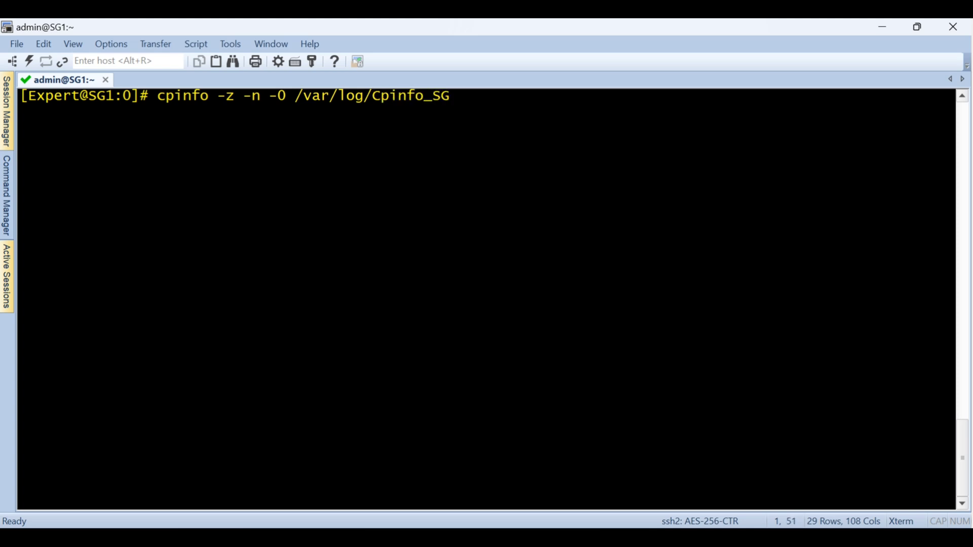
type("_Internal")
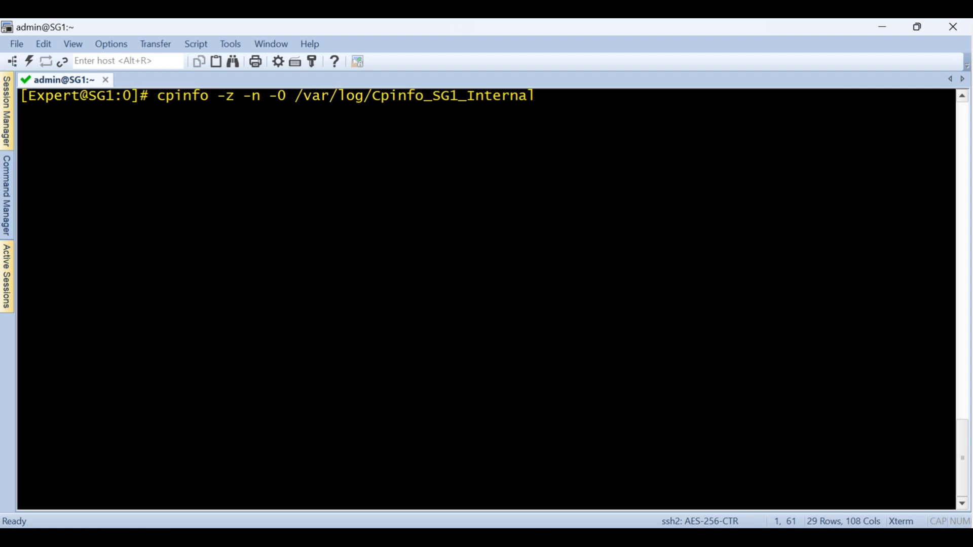
type(".cpinfo")
Run the cpinfo /var/log command, then clear the terminal.
key("Return")
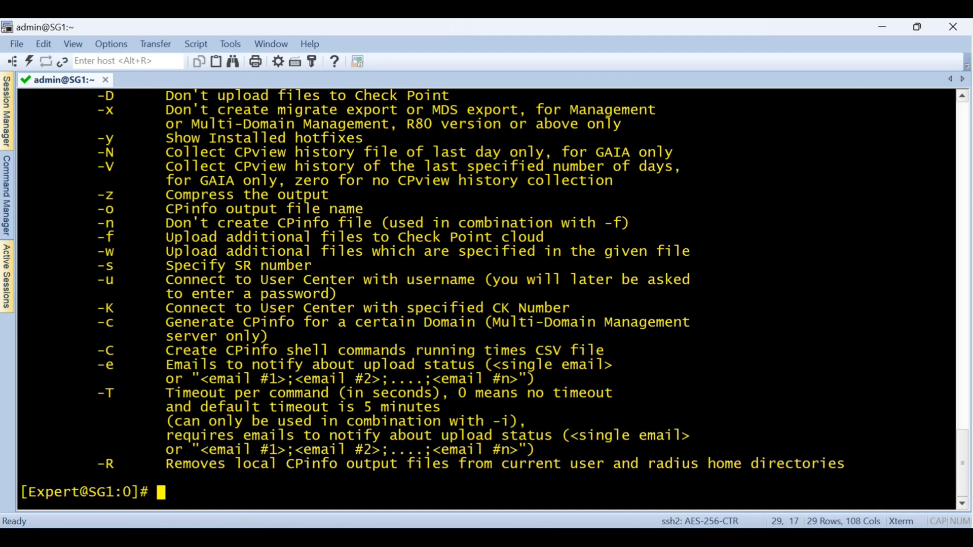
type("clea")
type("r")
key("Return")
Recall the cpinfo command, change the -O flag to -o, and rerun it.
key("Up")
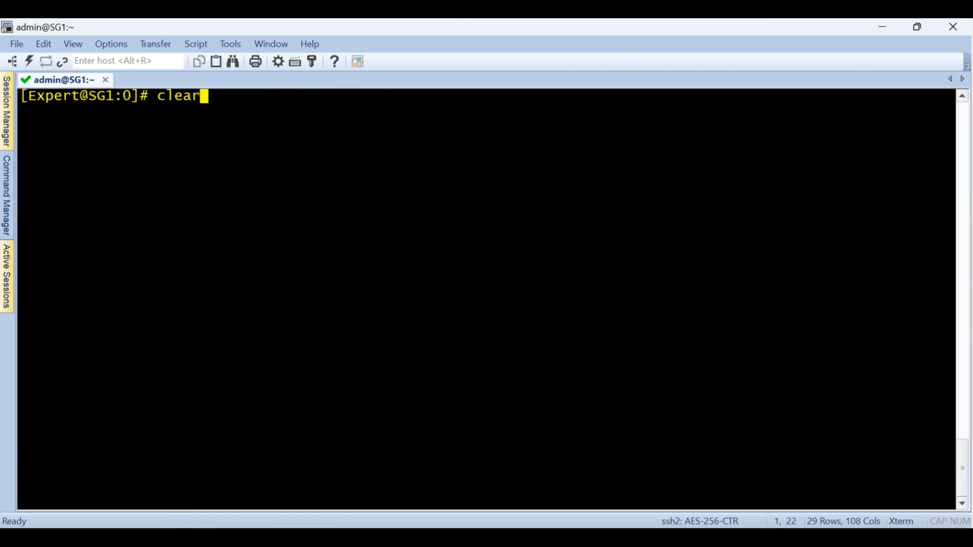
key("Up")
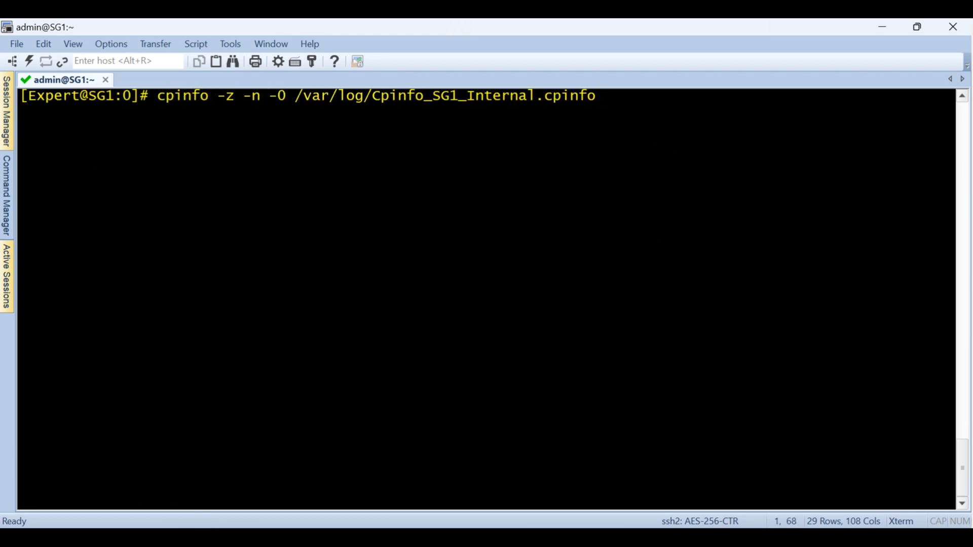
key("Left")
key("Left")
key("Left")
key("Left")
key("Left")
key("Left")
key("Left")
key("Left")
key("Left")
key("Left")
key("Left")
key("Left")
key("Left")
key("Left")
key("Left")
key("Left")
key("Left")
key("Left")
key("Left")
key("Left")
key("Left")
key("Left")
key("BackSpace")
type("o")
key("Return")
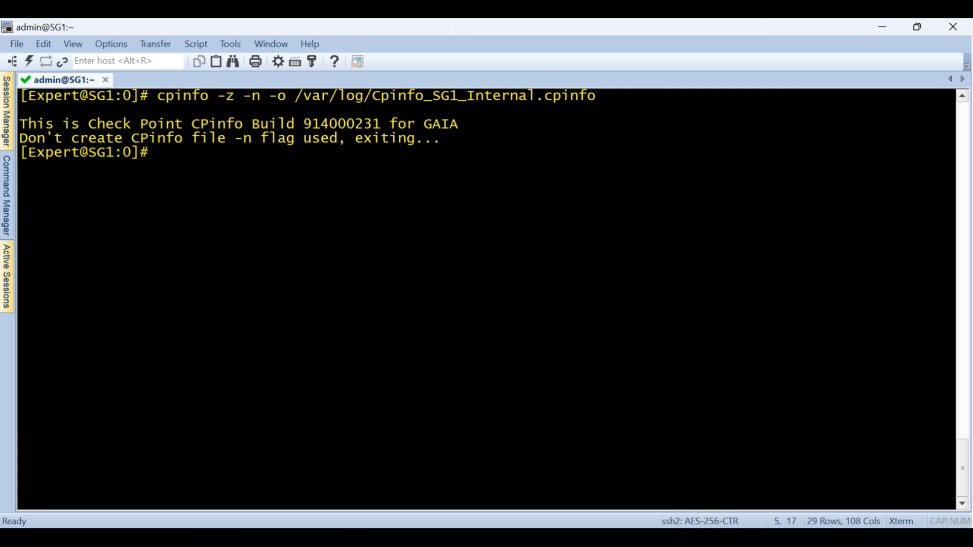
Discard the recalled cpinfo command and clear the terminal again.
key("Up")
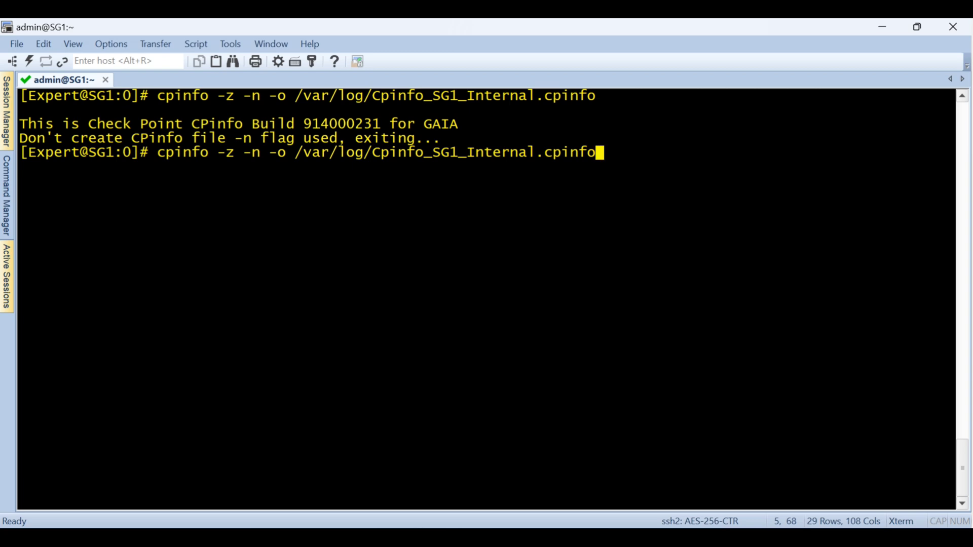
key("BackSpace")
key("BackSpace")
key("BackSpace")
key("BackSpace")
key("BackSpace")
key("BackSpace")
key("BackSpace")
key("BackSpace")
key("BackSpace")
key("BackSpace")
key("BackSpace")
key("BackSpace")
key("BackSpace")
key("BackSpace")
key("BackSpace")
key("BackSpace")
key("BackSpace")
key("BackSpace")
key("BackSpace")
key("BackSpace")
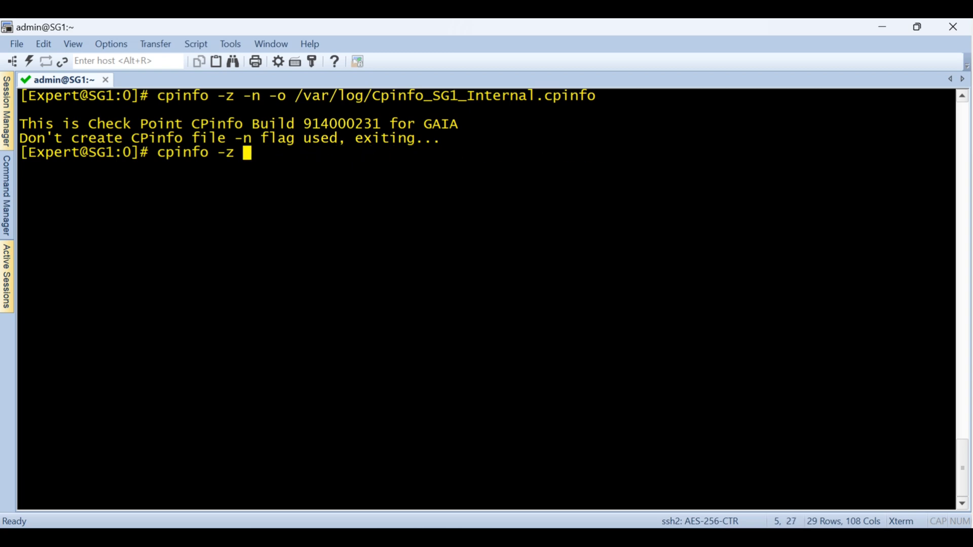
key("BackSpace")
key("BackSpace")
key("BackSpace")
key("BackSpace")
key("BackSpace")
key("BackSpace")
key("BackSpace")
key("BackSpace")
key("BackSpace")
type("clear")
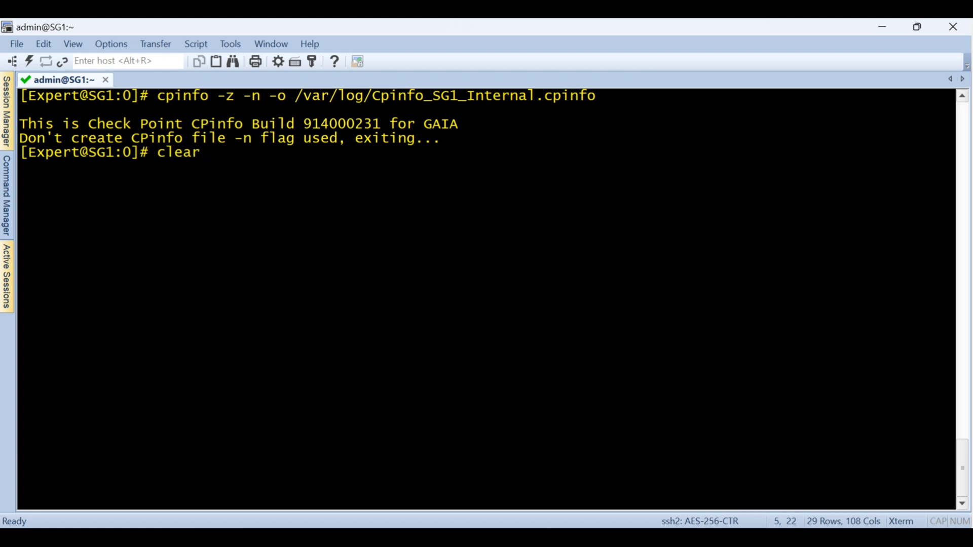
key("Return")
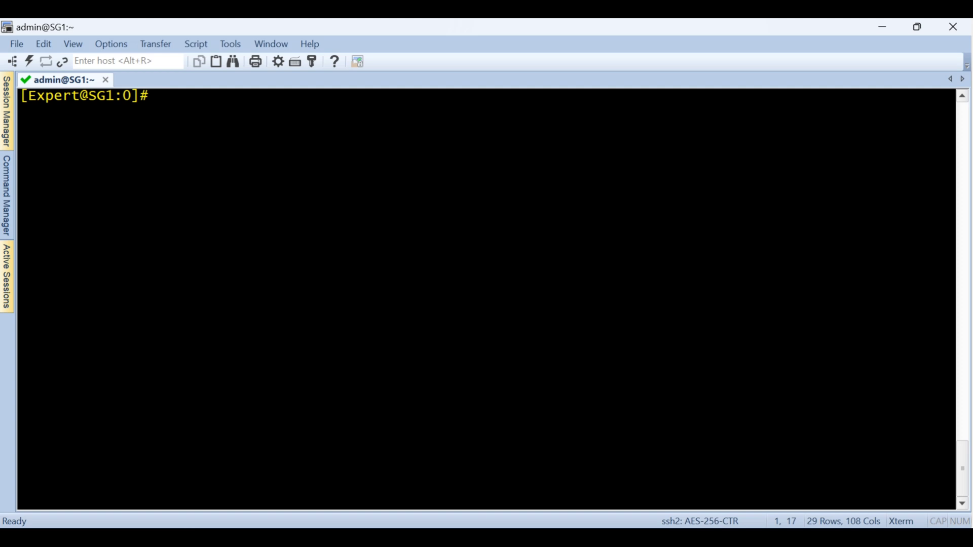
Run cpinfo -o /var/log/cpinfo_SG1_internal.cpinfo, answering 's' to skip the SR number.
type("cpinfo -o ")
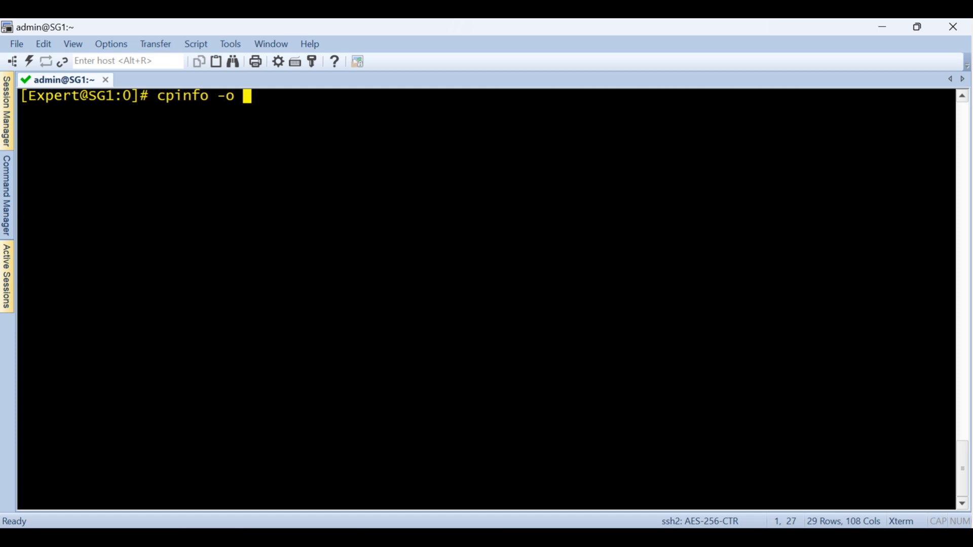
type("/var/log")
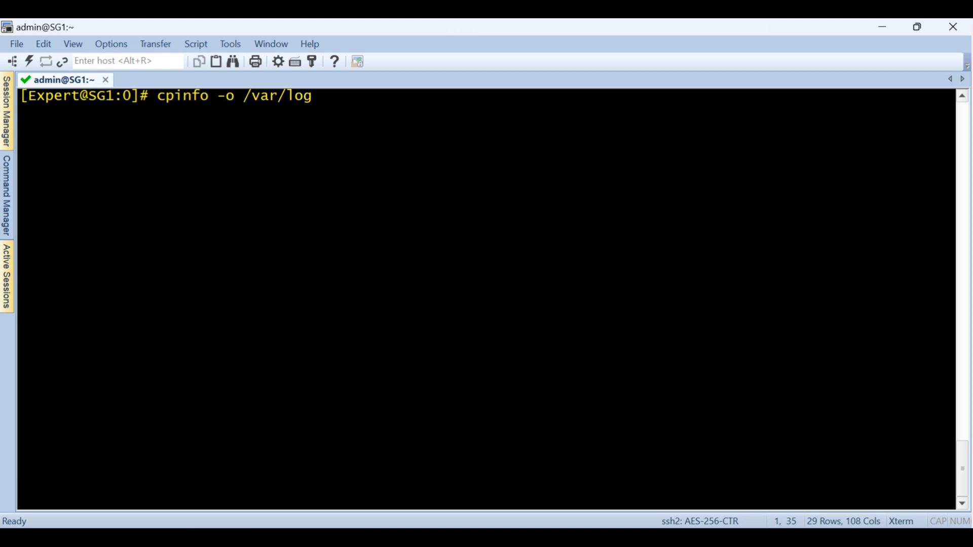
type("/")
type("cpinfo_SG1")
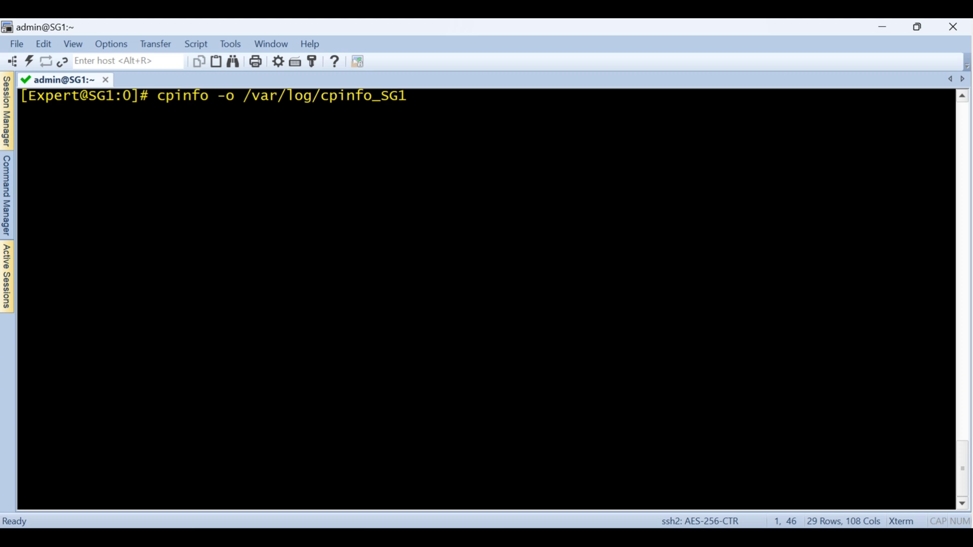
type("_internal.cpi")
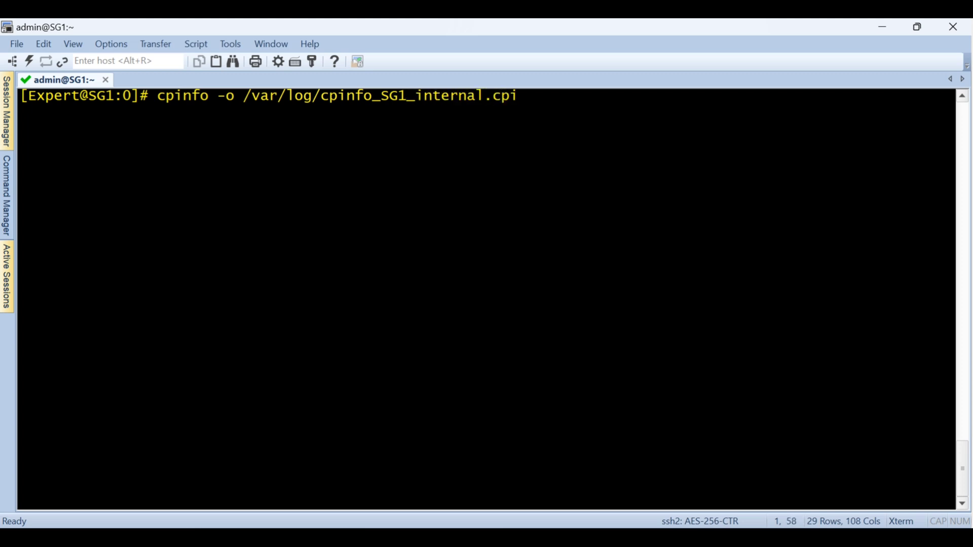
type("nfo")
key("Return")
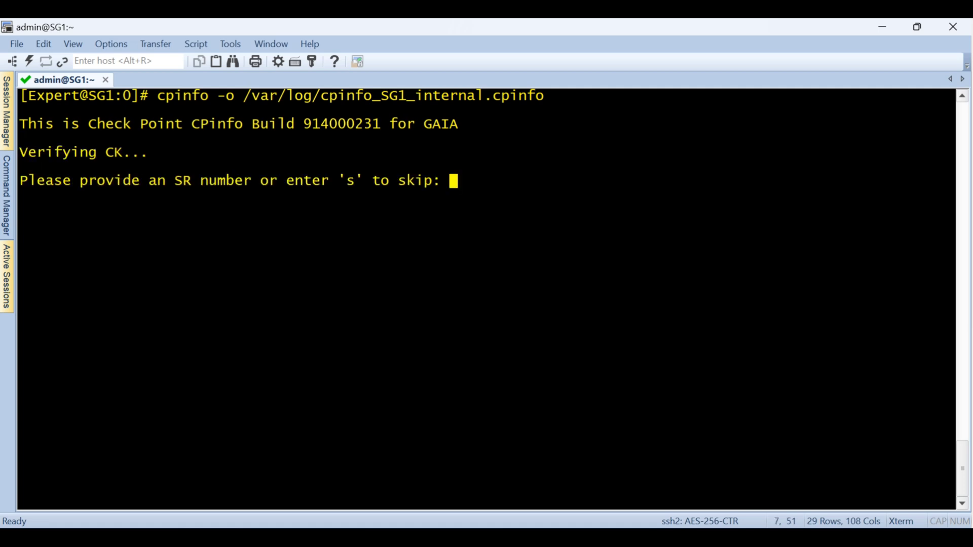
type("s")
key("Return")
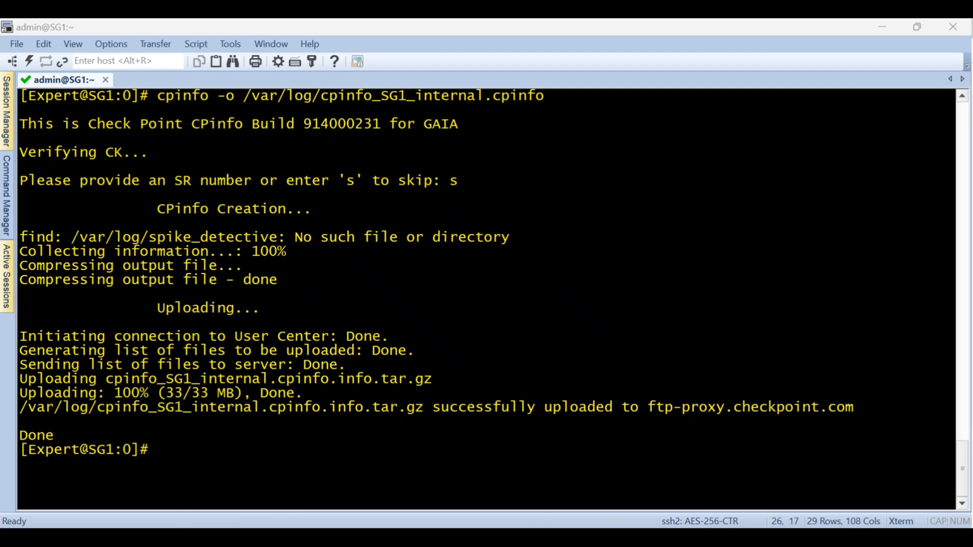
List /var/log on SG1 and highlight the cpinfo_SG1_internal.cpinfo.info.tar.gz archive name.
left_click(404, 449)
type("cd ")
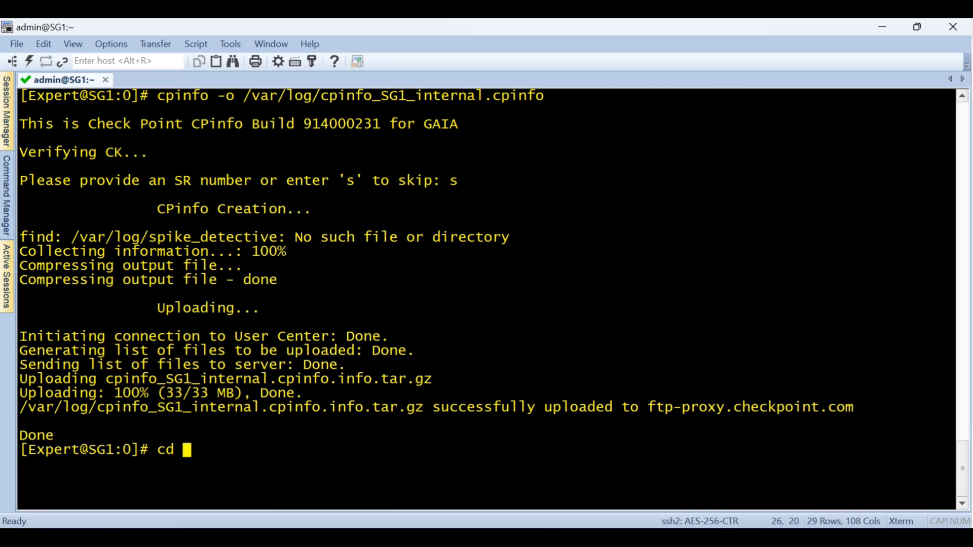
type("/var/log")
key("Return")
type("ls")
key("Return")
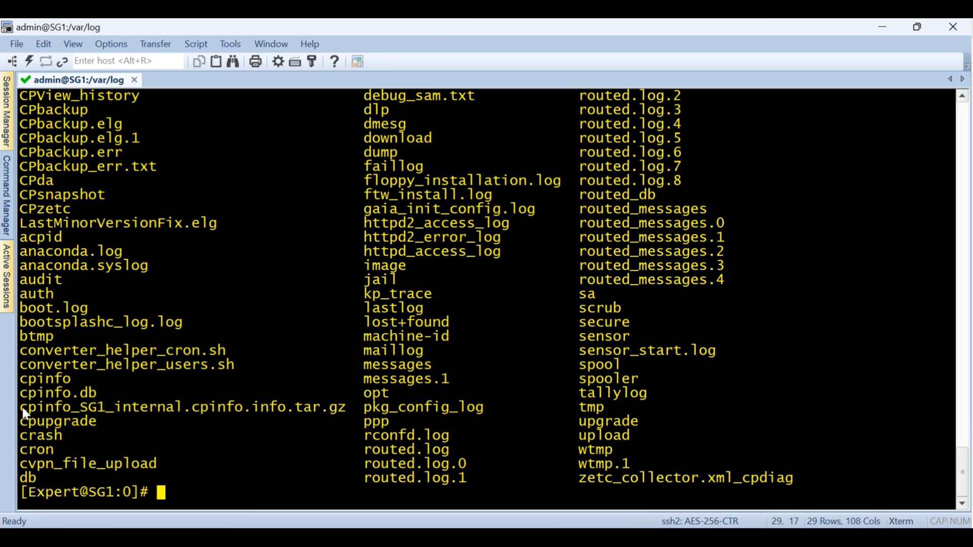
left_click_drag(22, 409, 347, 410)
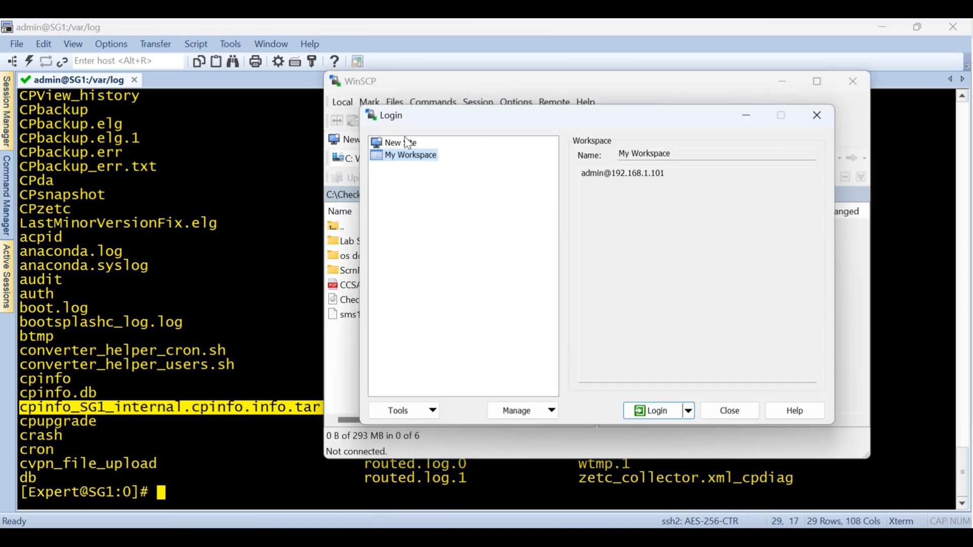
Create a new WinSCP site for host 192.168.1.101 with the admin user name and password.
left_click(406, 142)
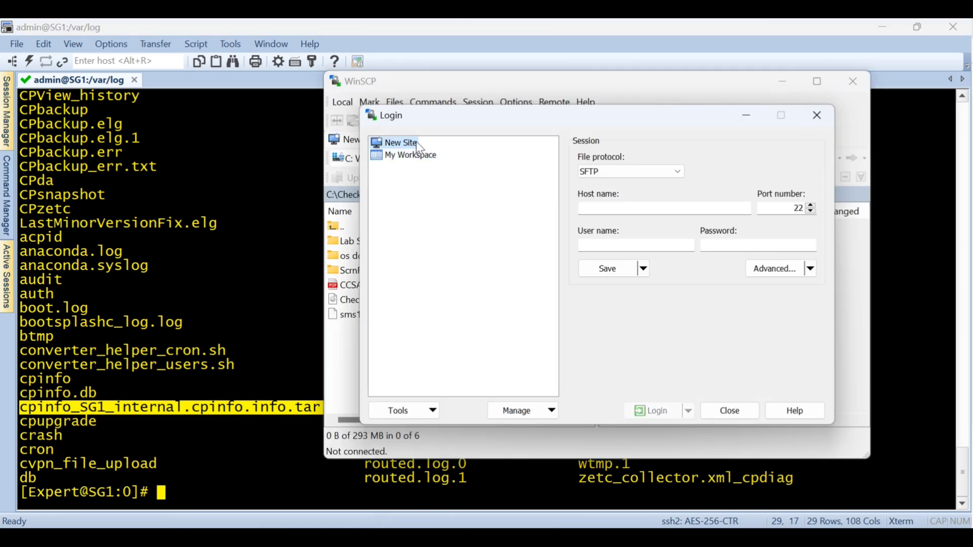
left_click(623, 209)
type("192")
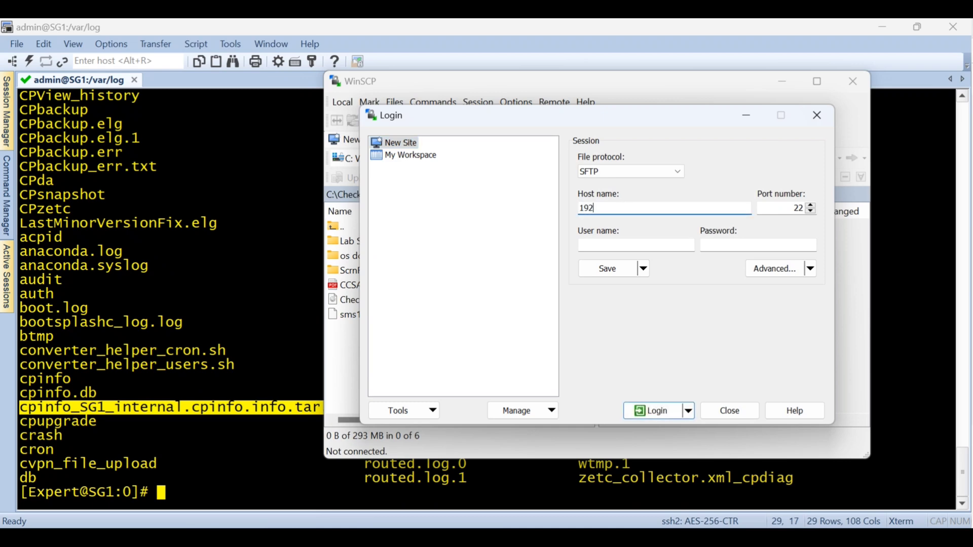
type(".169")
left_click(665, 244)
type("admin")
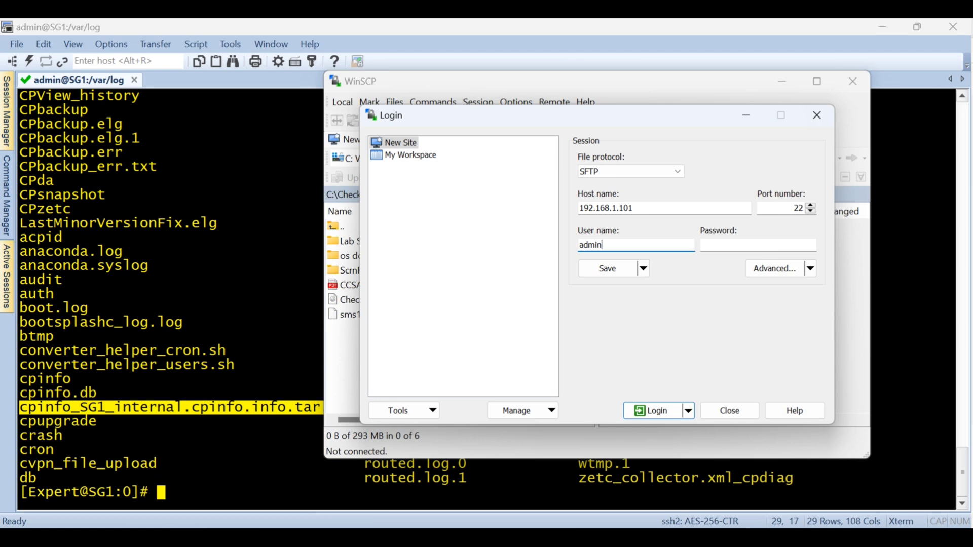
key("Tab")
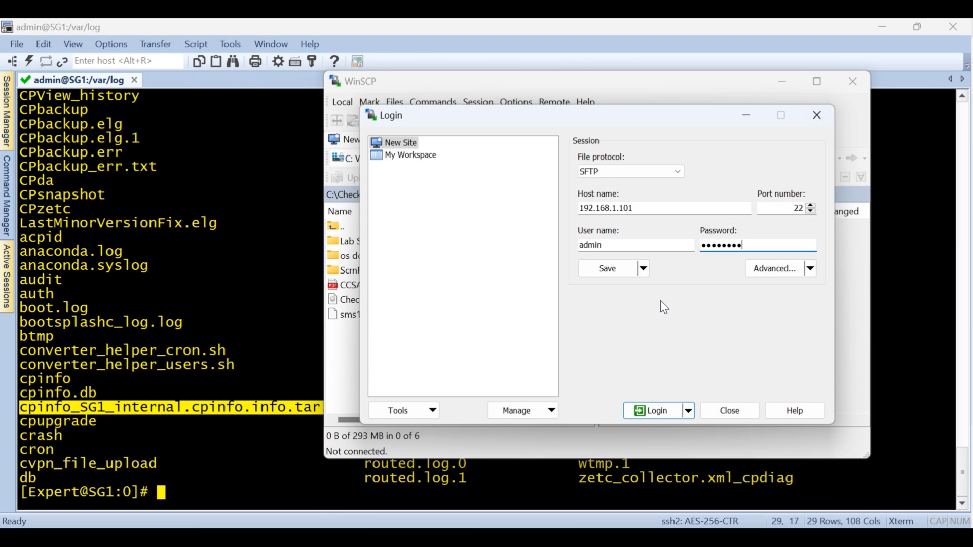
Attempt the SFTP login, skip the host-key warning, and dismiss the shell-incompatibility error.
left_click(654, 403)
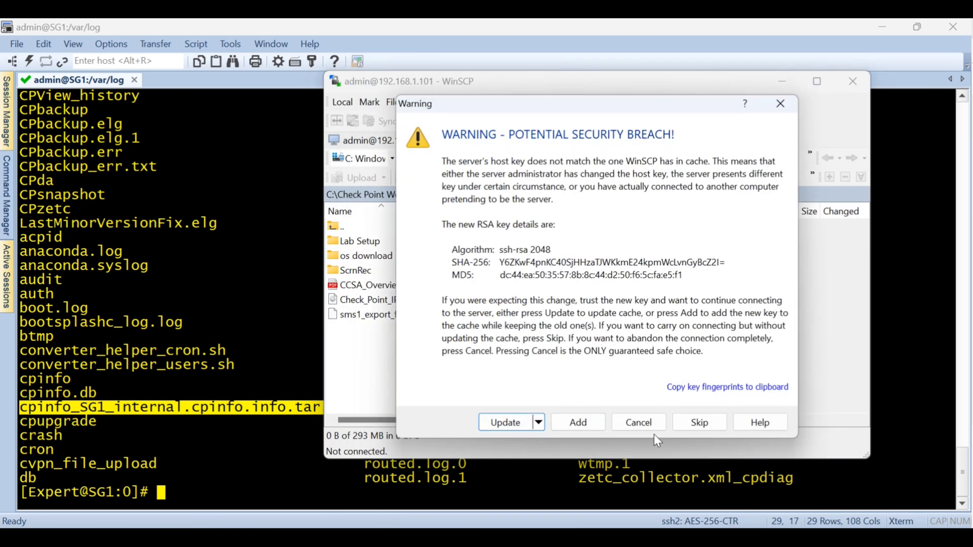
left_click(701, 429)
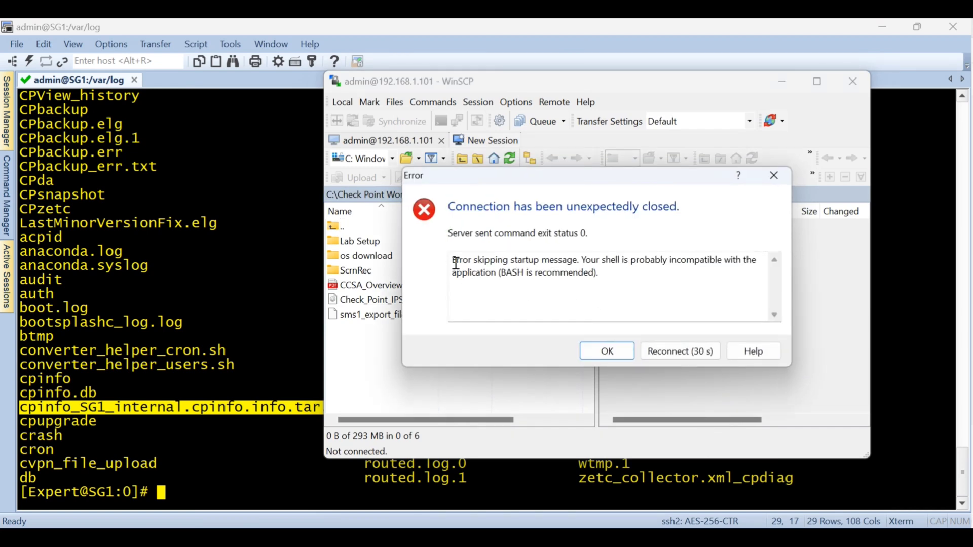
left_click_drag(456, 263, 607, 273)
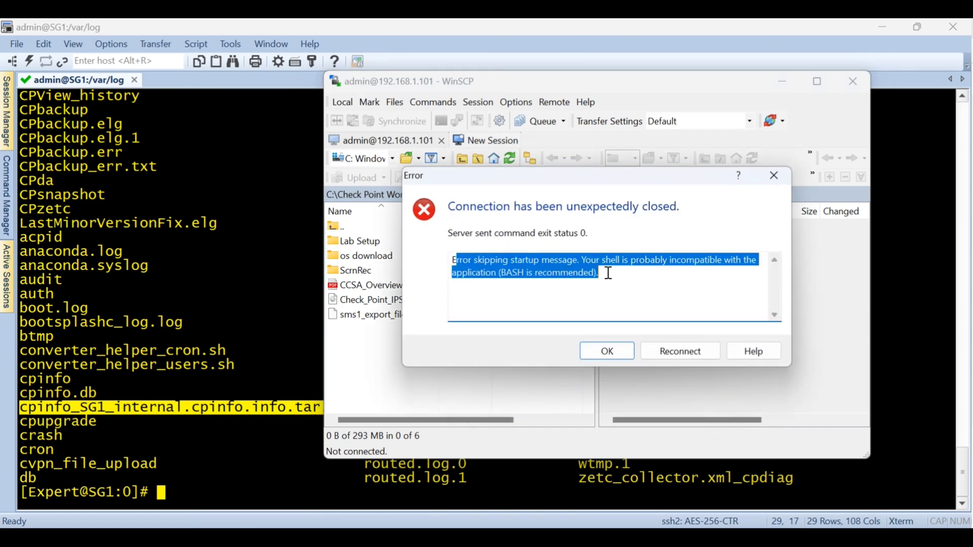
left_click(578, 279)
mouse_move(497, 272)
left_mouse_down()
mouse_move(622, 265)
mouse_move(500, 277)
left_mouse_up()
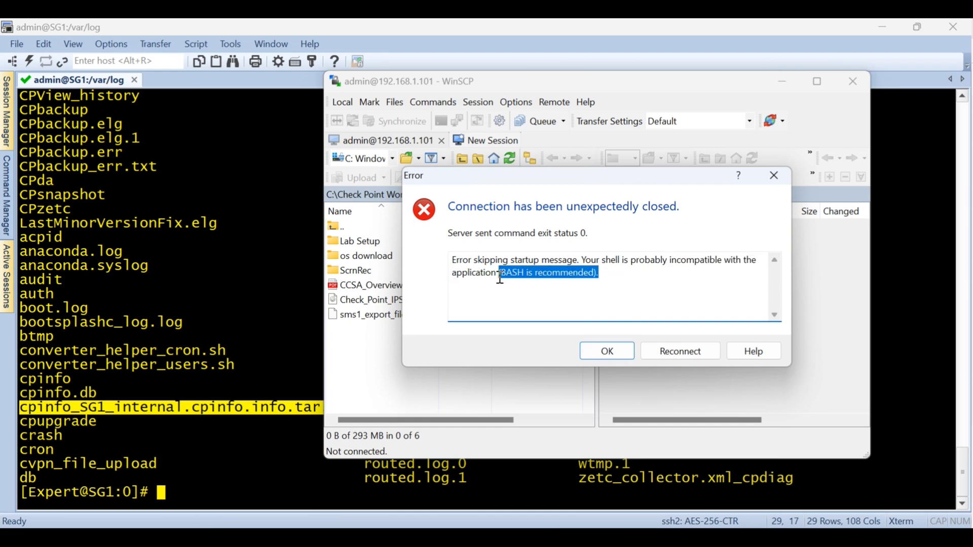
left_click(611, 350)
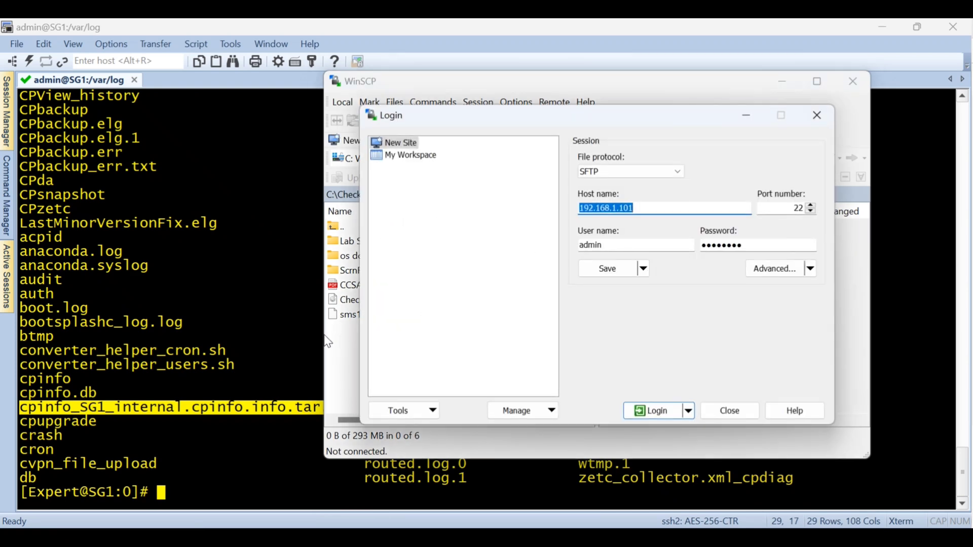
Switch the admin user's shell on SG1 to bash with chsh -s /bin/bash admin.
left_click(226, 346)
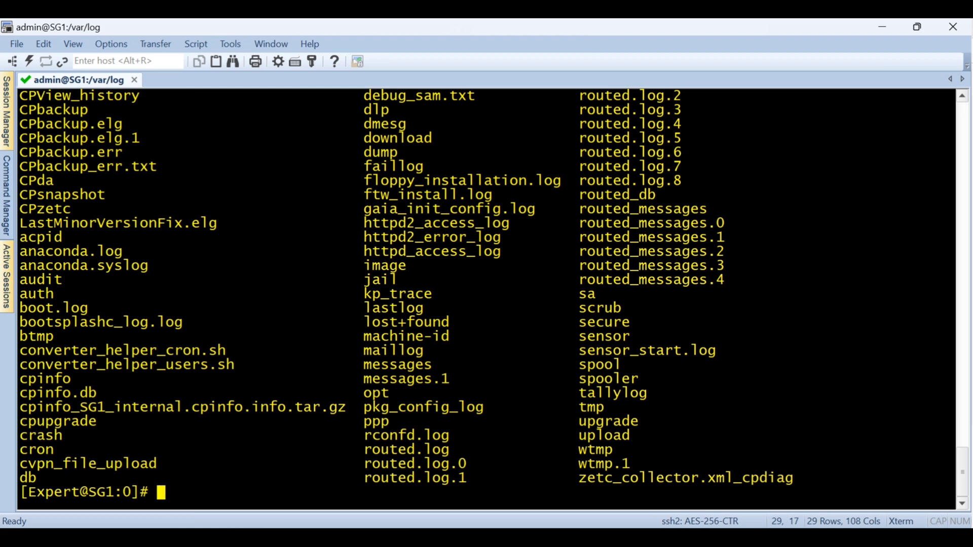
type("chsh -s /bi")
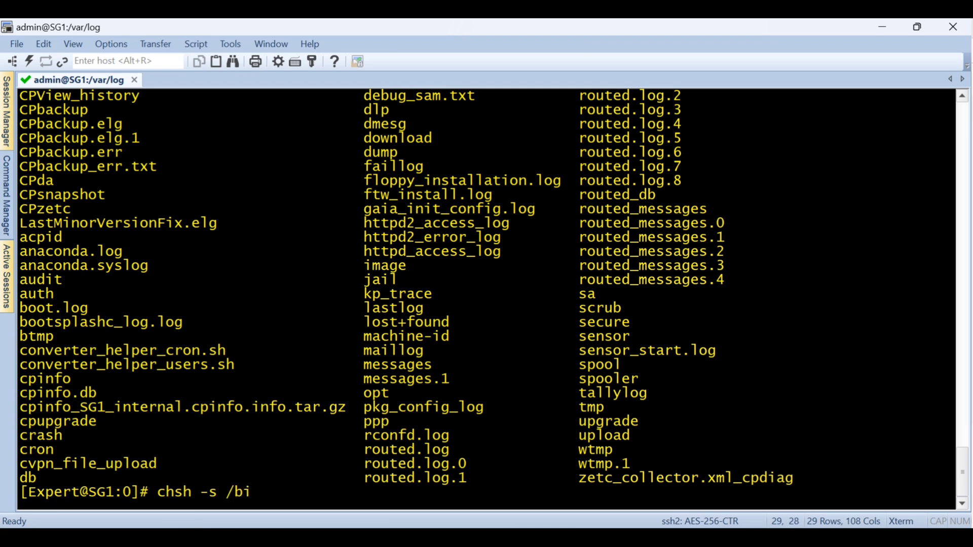
type("n/bash adm")
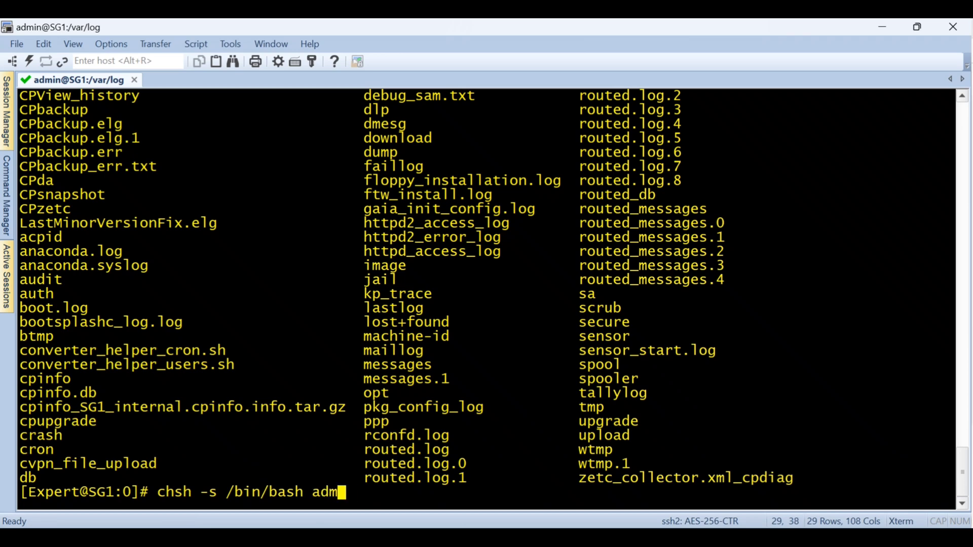
type("in")
key("Return")
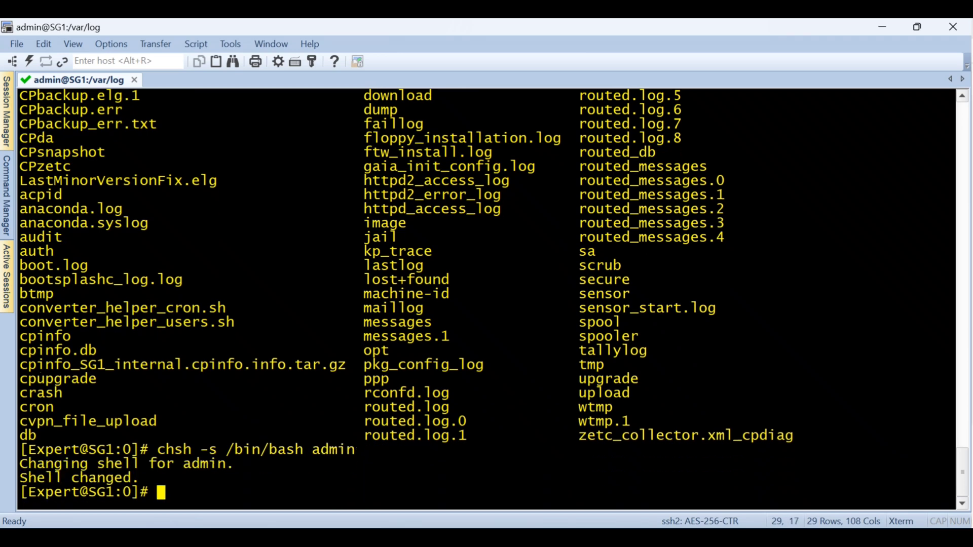
key("alt+Tab")
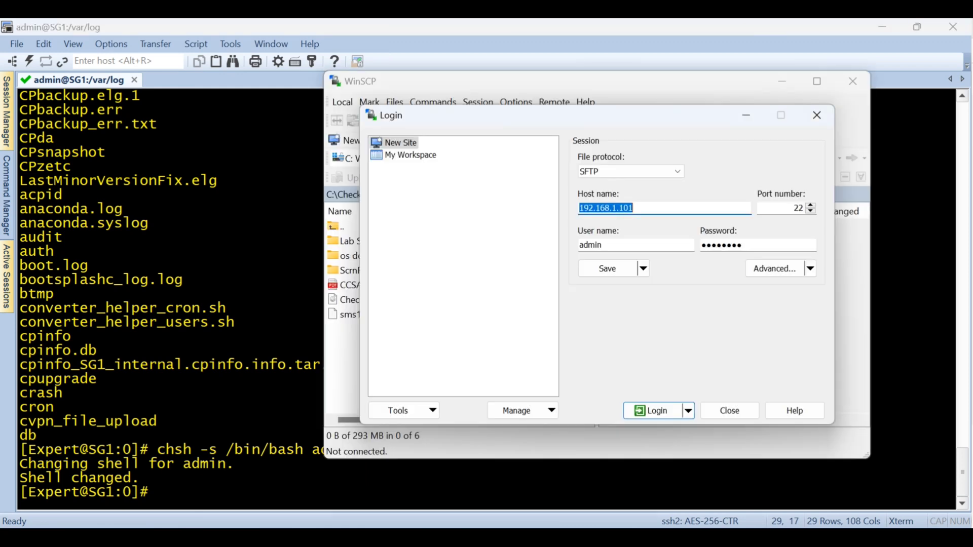
Connect to the gateway and browse to /var/log, selecting the cpinfo_SG1_internal archive.
left_click(665, 415)
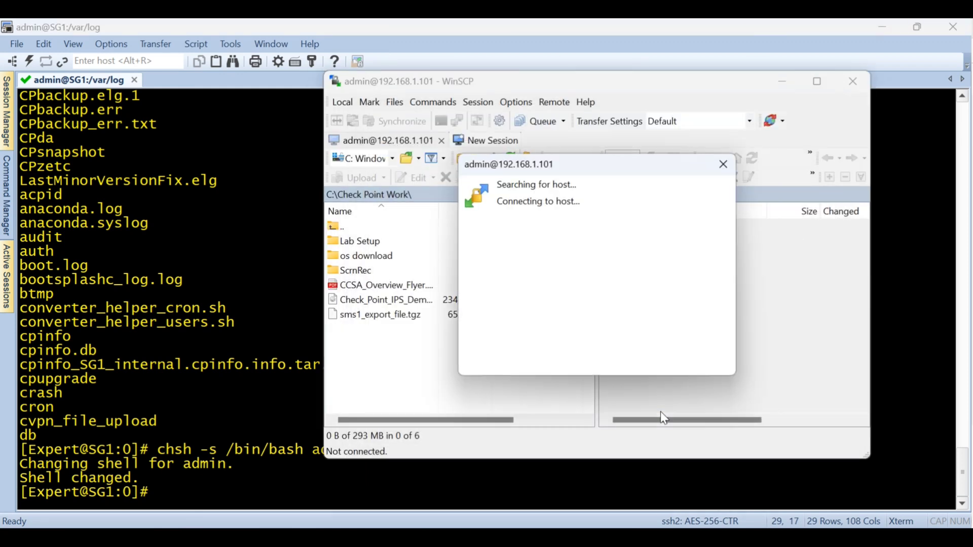
left_click(691, 424)
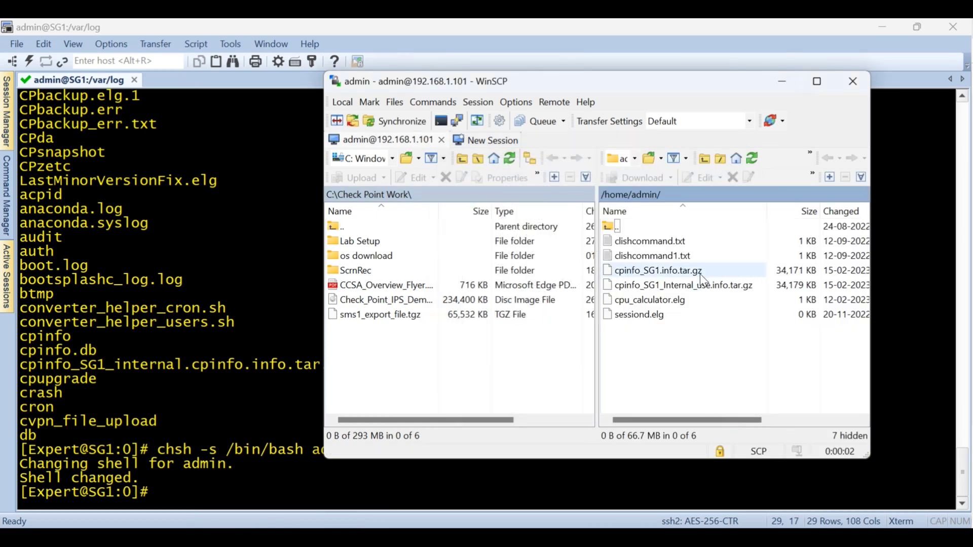
left_click(634, 159)
left_click(631, 176)
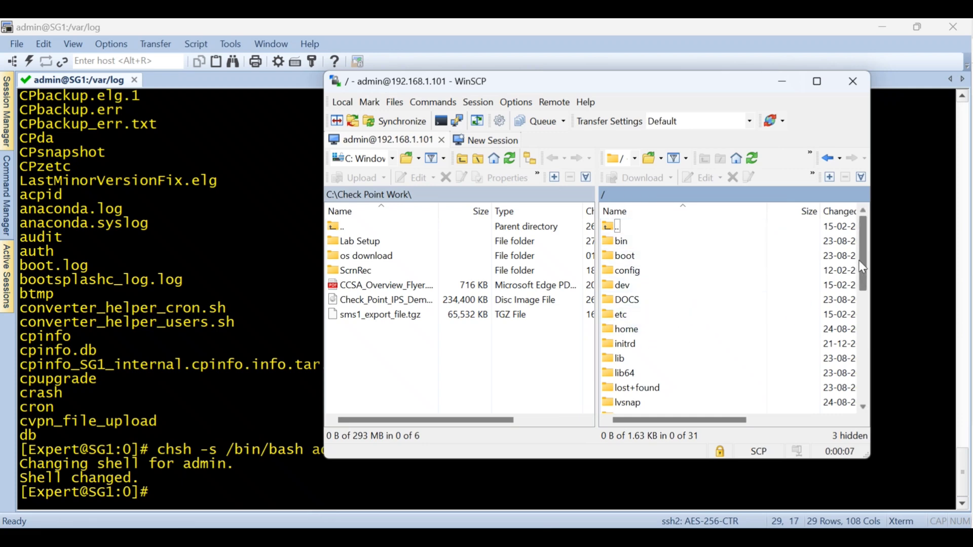
left_click_drag(859, 261, 860, 329)
double_click(626, 388)
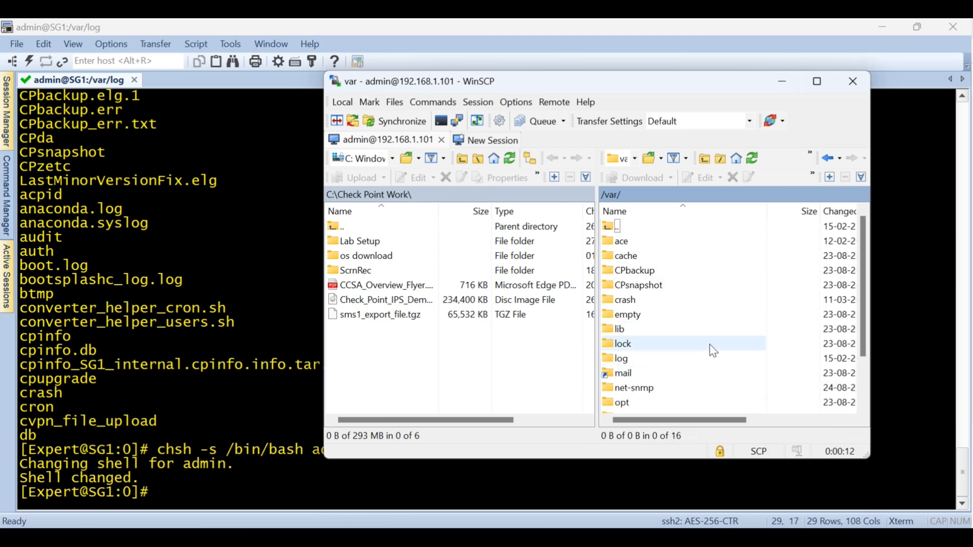
double_click(646, 358)
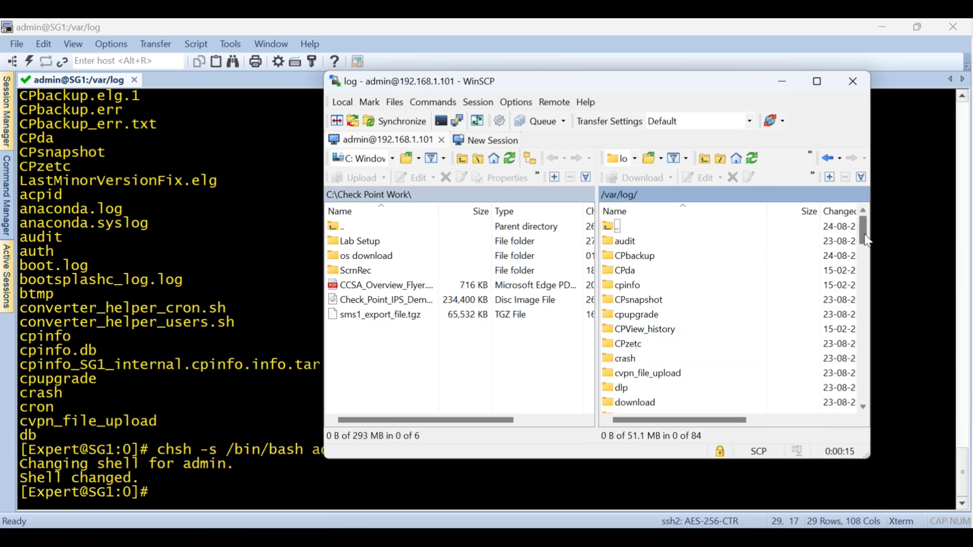
left_click_drag(867, 242, 872, 324)
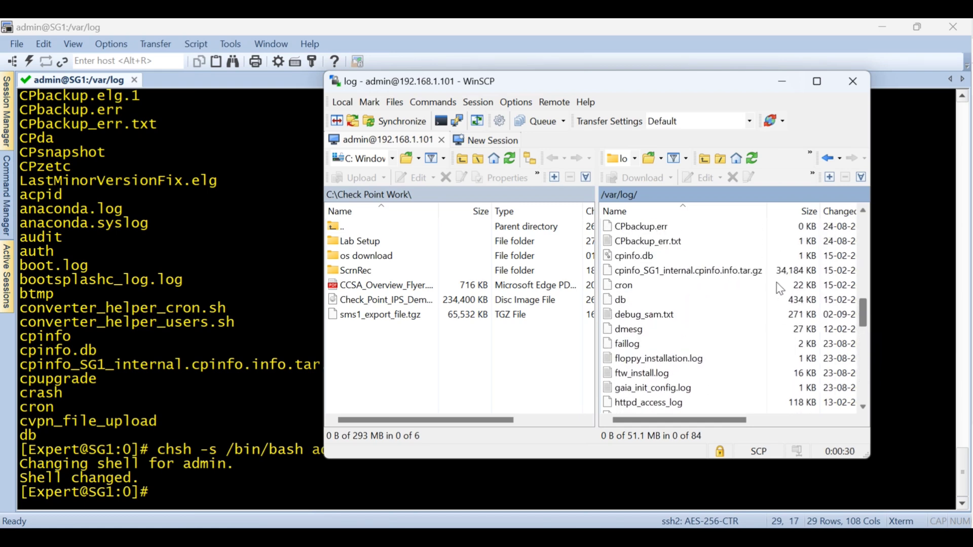
left_click(733, 276)
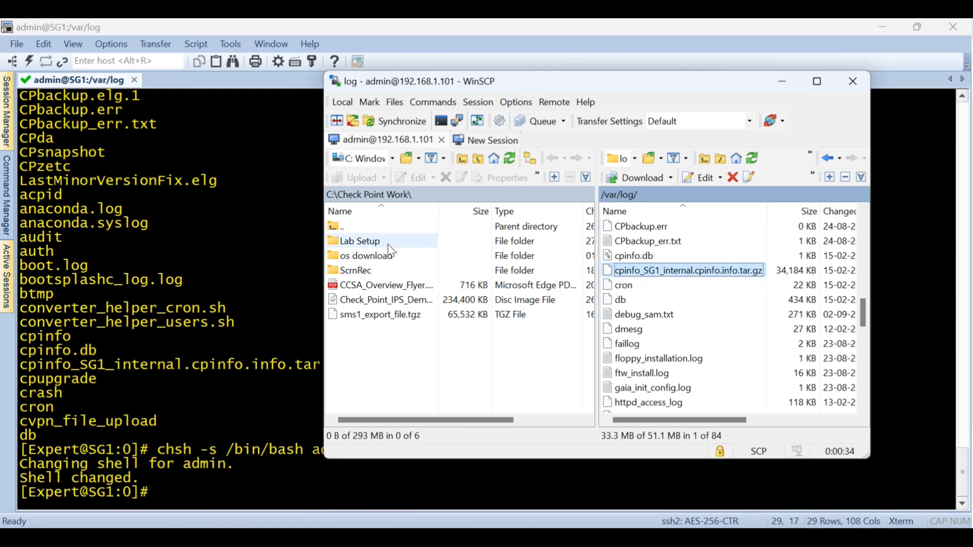
Copy the archive into Desktop\checkpoint troubleshooting and minimize WinSCP.
left_click(391, 159)
left_click(348, 193)
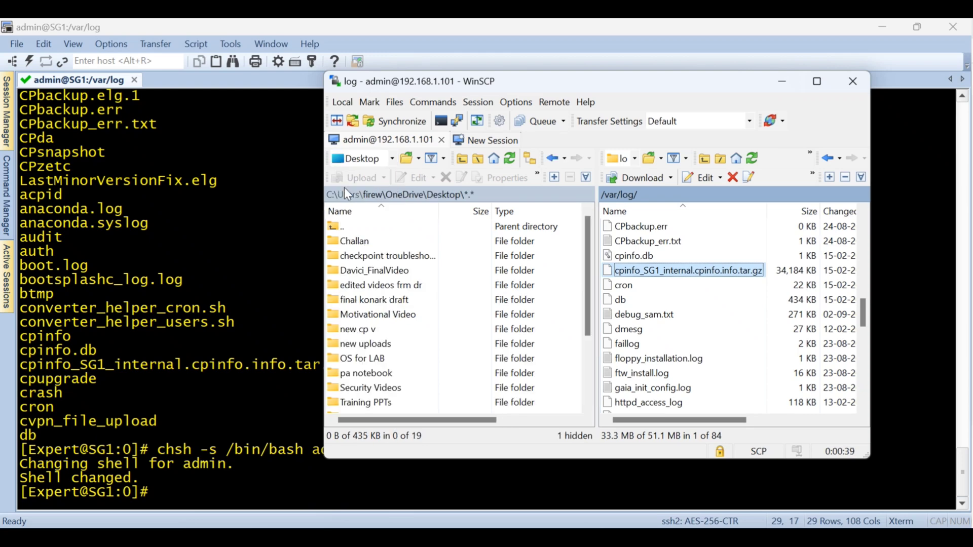
left_click(394, 256)
double_click(394, 256)
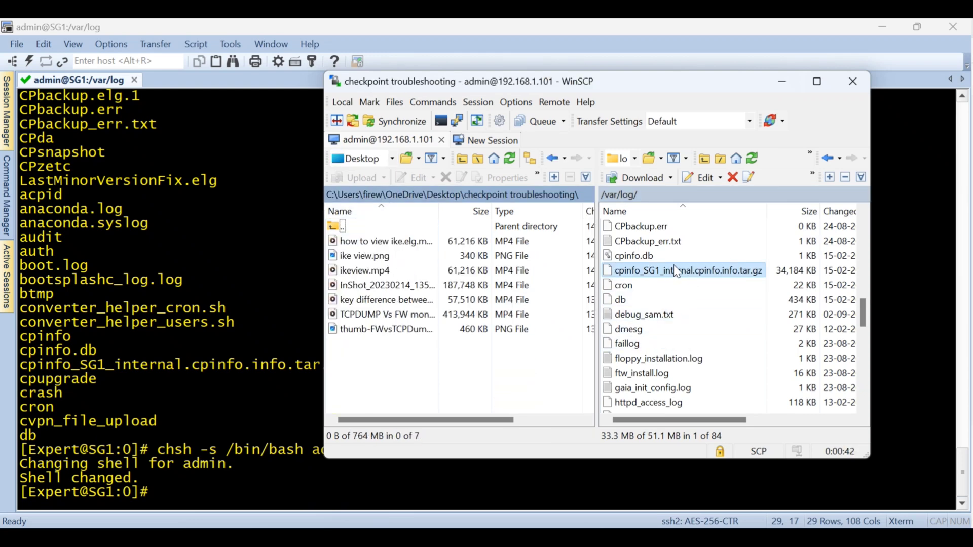
left_click_drag(674, 265, 403, 351)
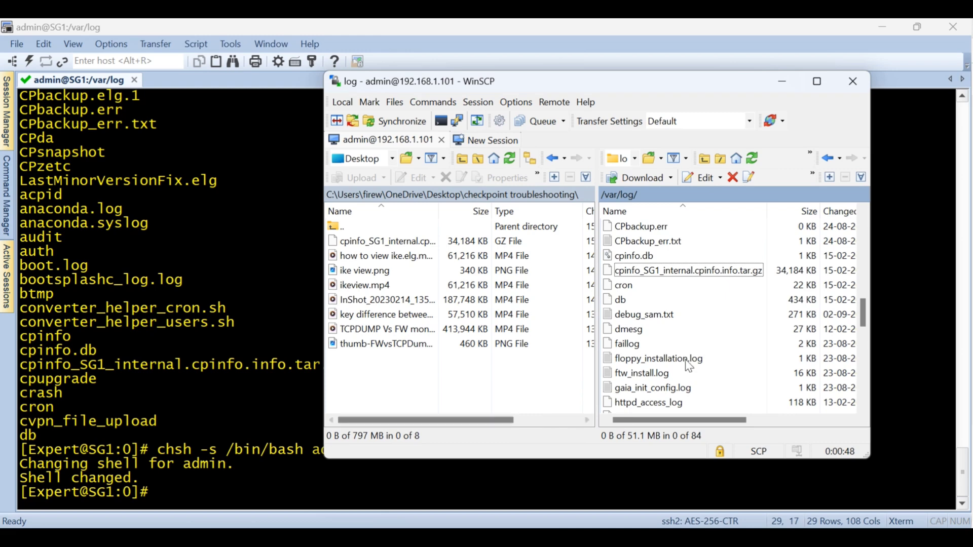
left_click(782, 83)
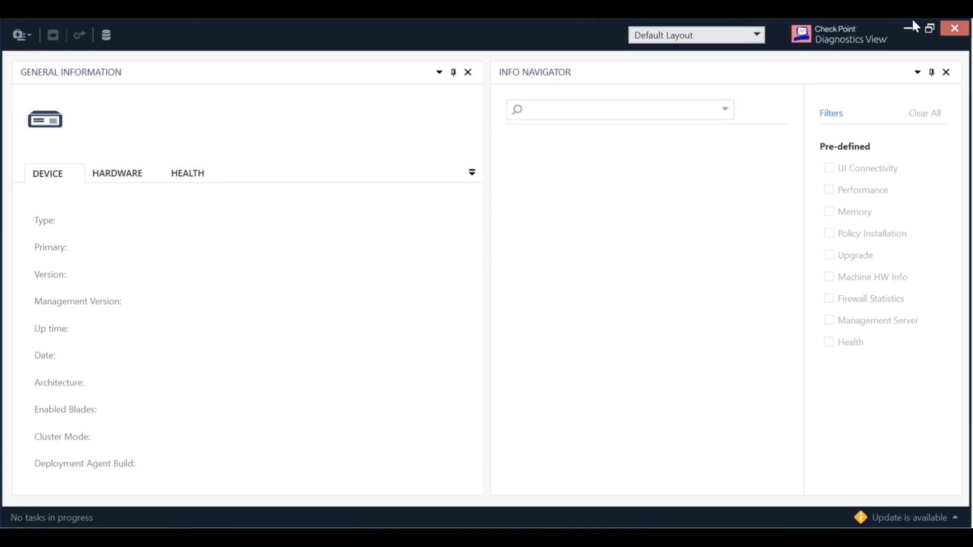
Open cpinfo_SG1_internal.cpinfo.info.tar.gz from Desktop > checkpoint troubleshooting in Diagnostics View.
left_click(929, 27)
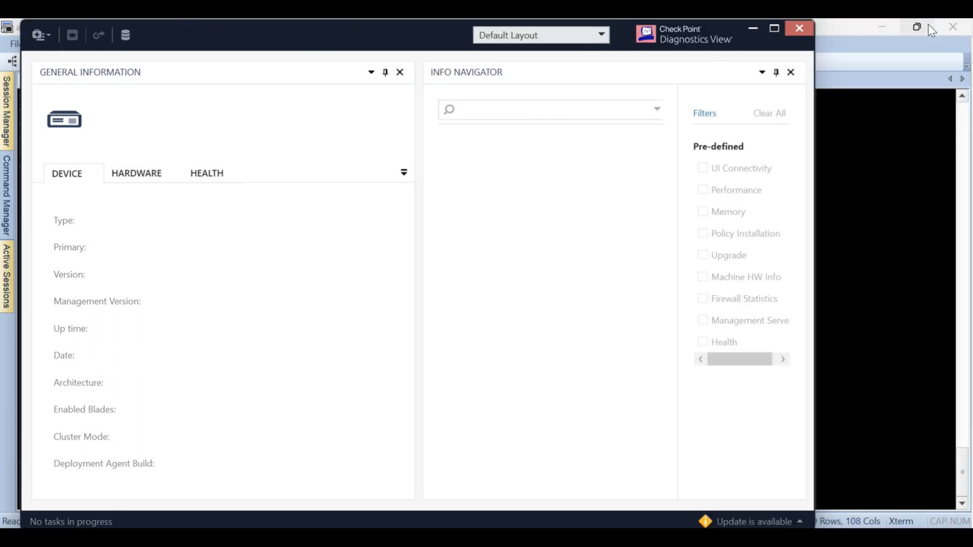
left_click(45, 34)
left_click(34, 53)
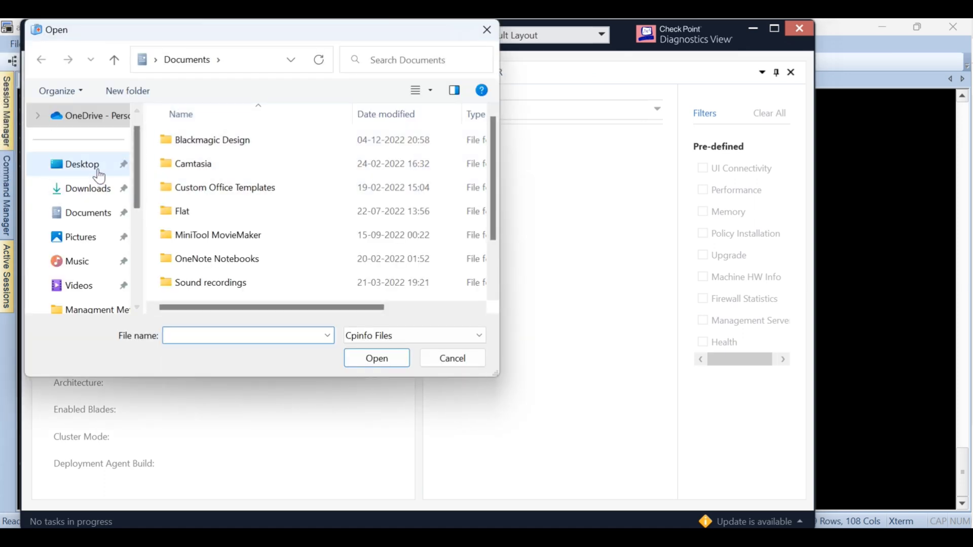
left_click(93, 171)
double_click(223, 169)
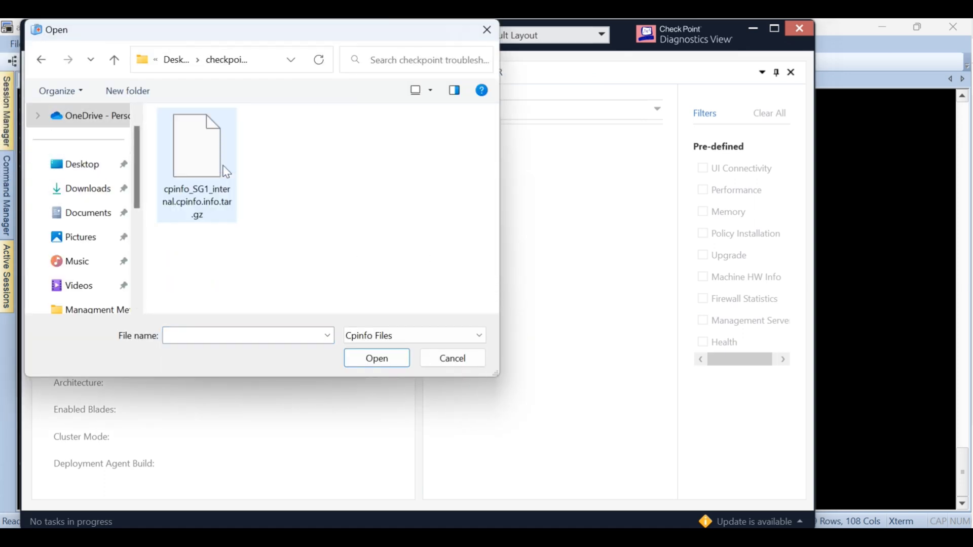
left_click(193, 177)
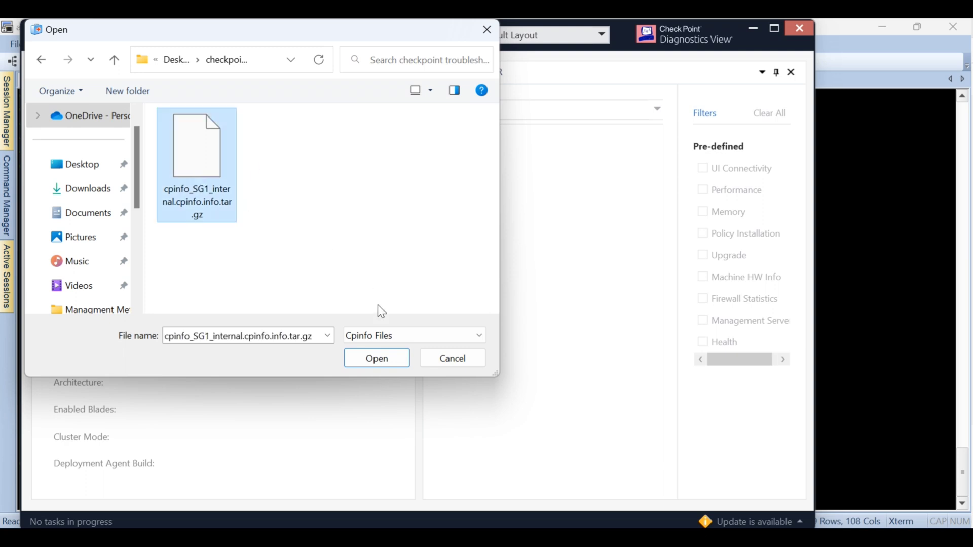
left_click(383, 358)
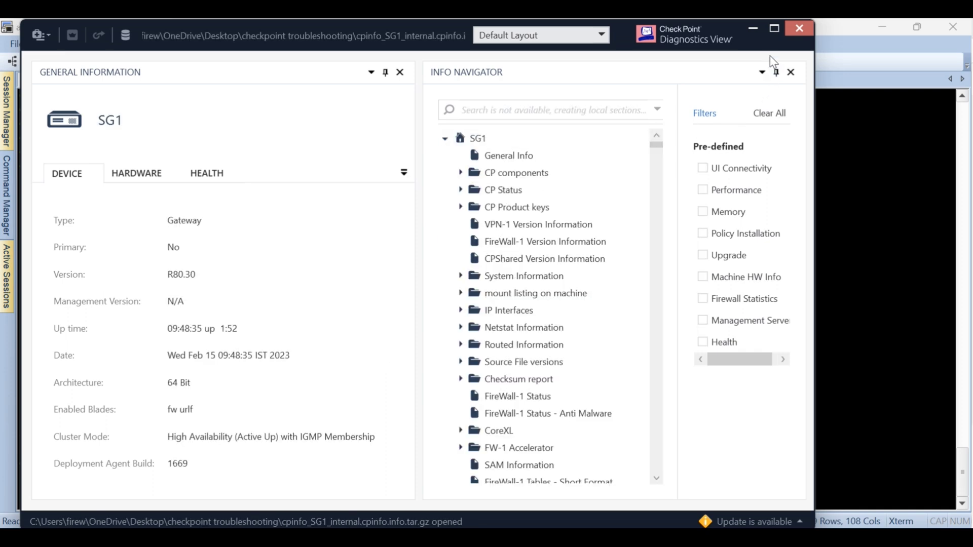
Maximize Diagnostics View to show SG1's R80.30 High Availability cluster details.
left_click(774, 29)
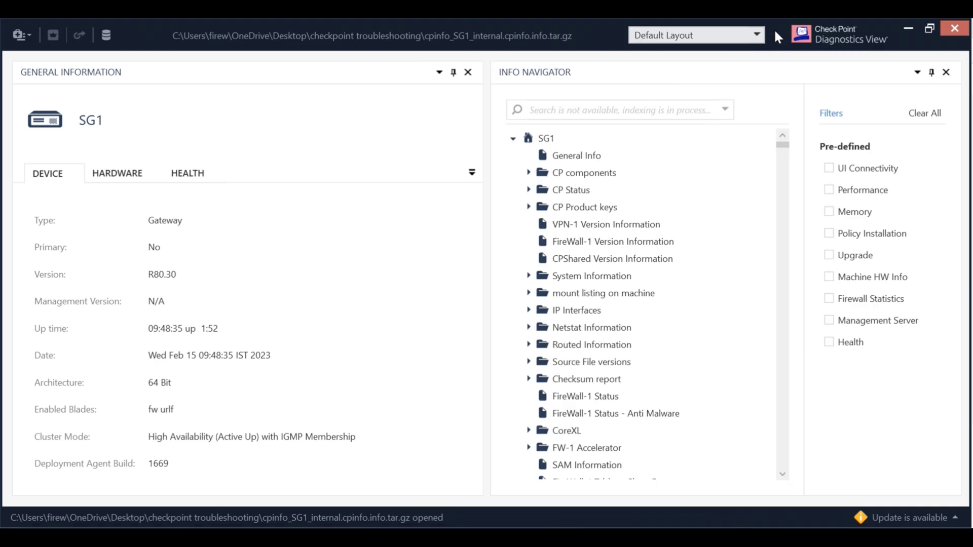